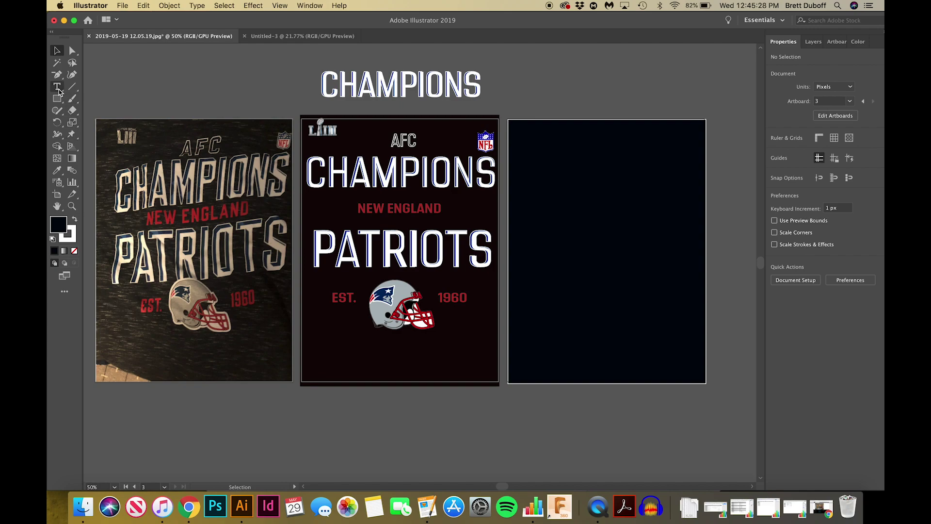
# - Add a text box reading NO DAYS OFF on three lines over the blank dark artboard, and fill the text with white (ffffff)
pyautogui.moveTo(526, 145); pyautogui.dragTo(692, 367)
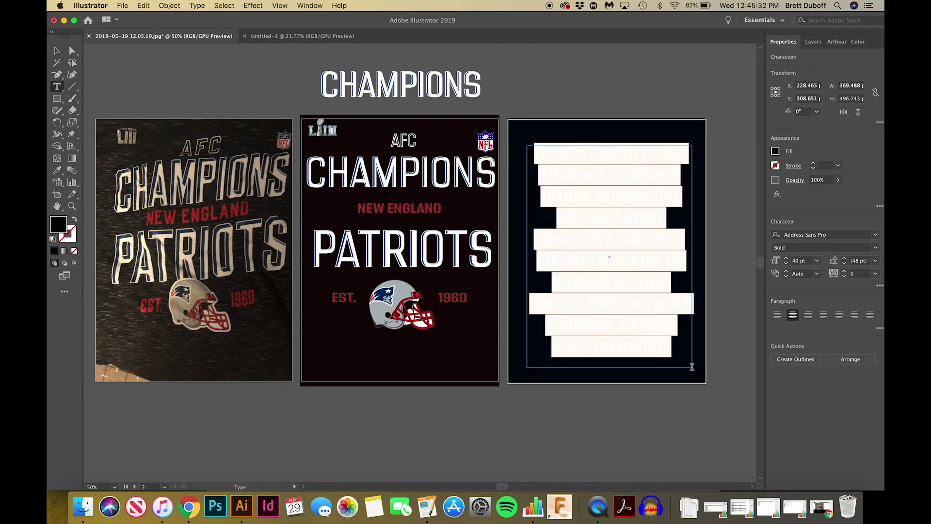
pyautogui.press('BackSpace')
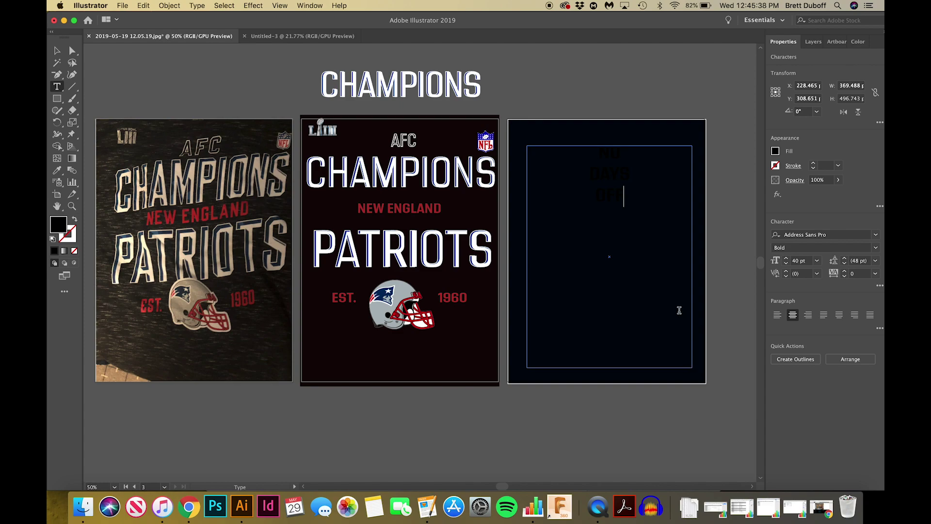
pyautogui.moveTo(627, 198); pyautogui.dragTo(542, 137)
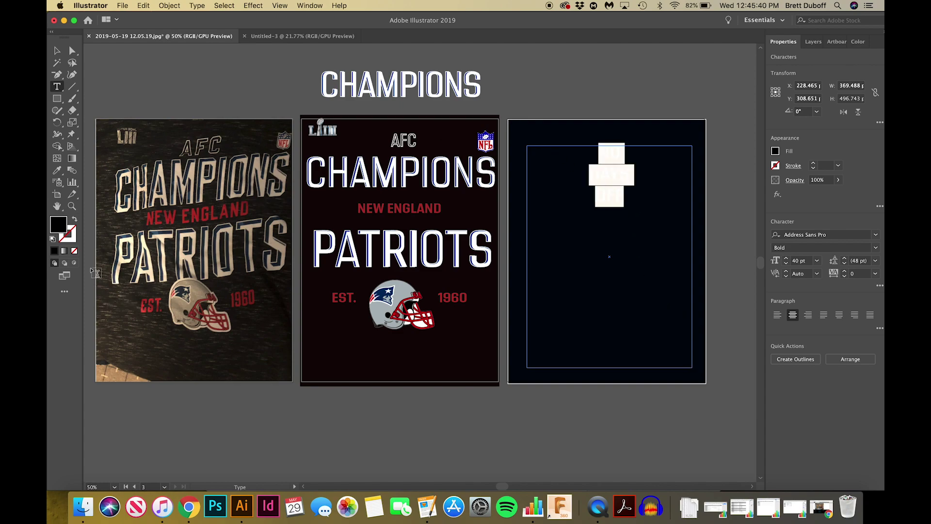
pyautogui.doubleClick(58, 222)
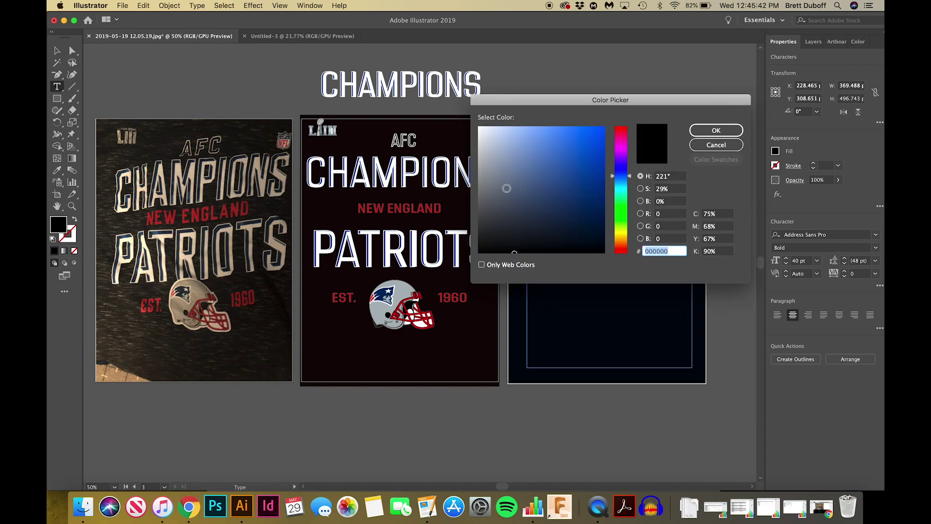
pyautogui.click(481, 135)
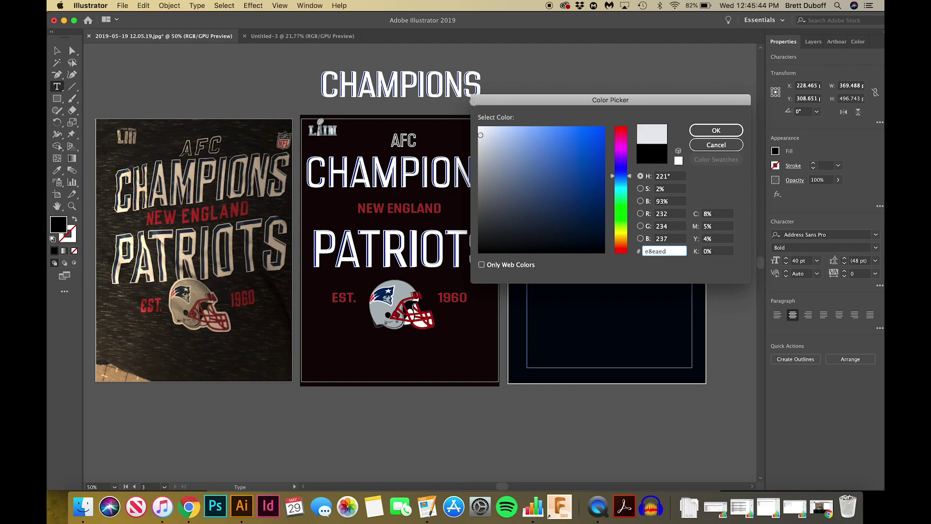
pyautogui.doubleClick(677, 252)
pyautogui.press('BackSpace')
pyautogui.write('ffffff')
pyautogui.press('Return')
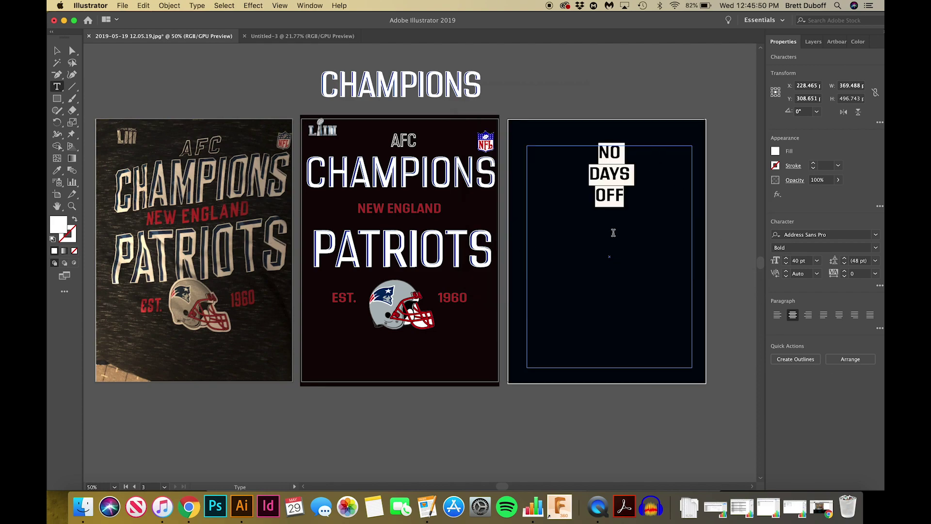
# - Enlarge the NO DAYS OFF text to 100 pt
pyautogui.click(787, 261)
pyautogui.moveTo(787, 262); pyautogui.dragTo(787, 265)
pyautogui.click(634, 169)
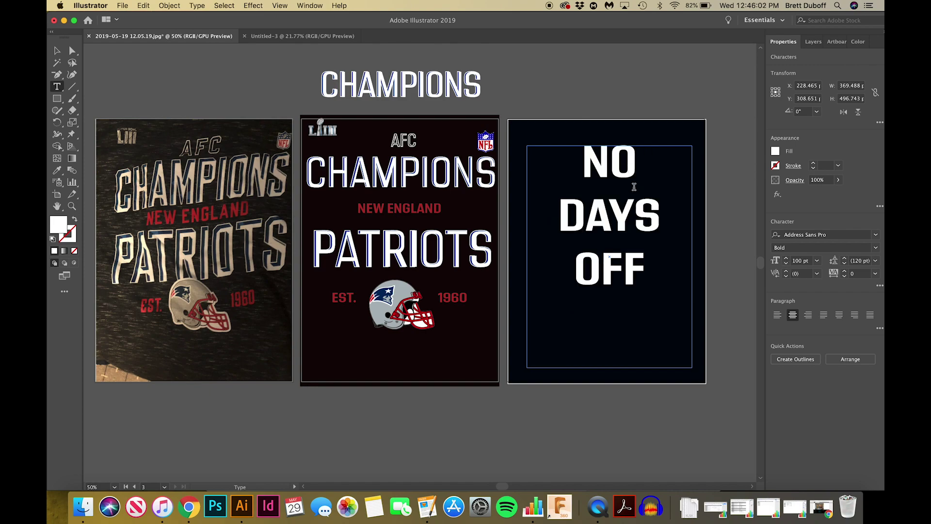
# - Try an extra line break between NO and DAYS
pyautogui.press('Return')
pyautogui.press('BackSpace')
pyautogui.press('Return')
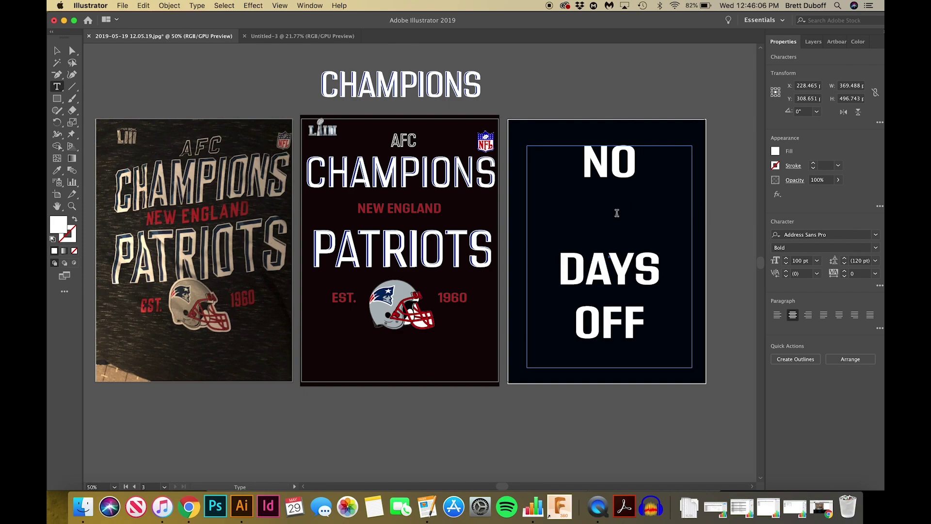
pyautogui.press('BackSpace')
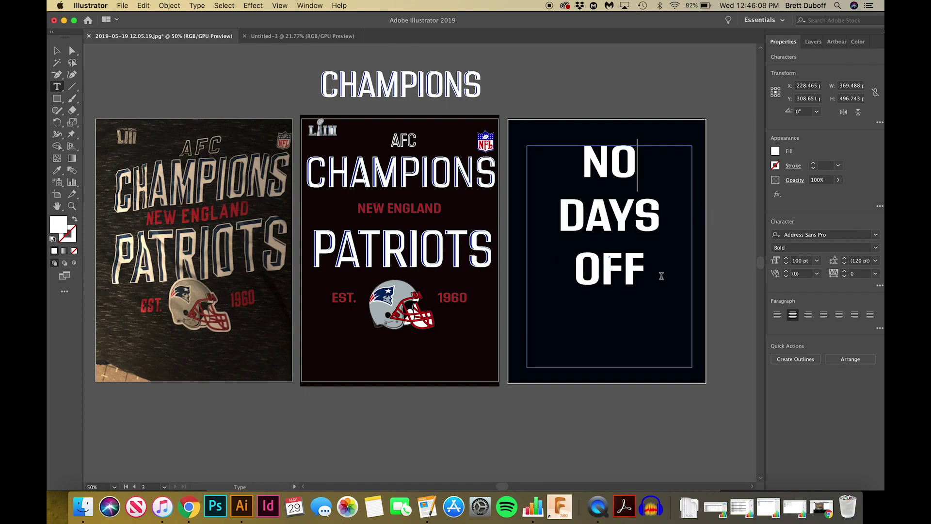
# - Set all the text to 80 pt and fit its box lower on the artboard, about 277 px high
pyautogui.press('super+a')
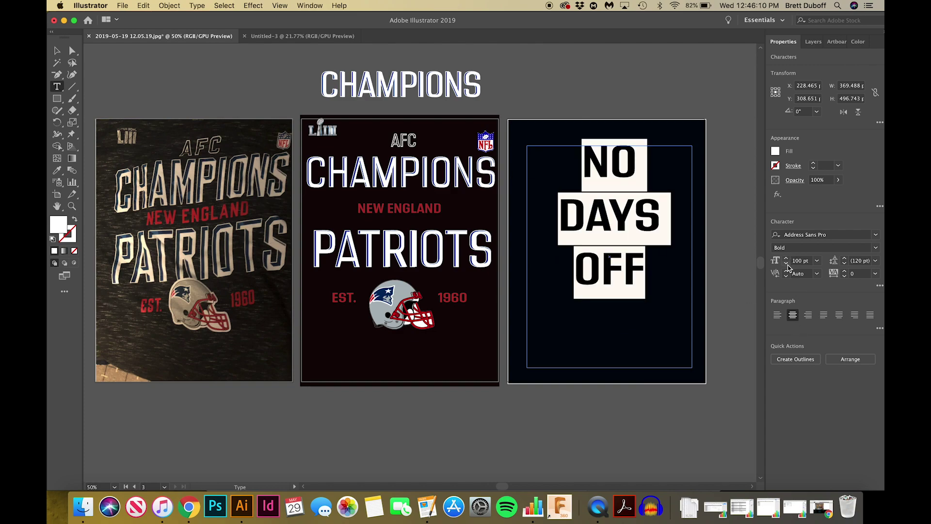
pyautogui.moveTo(787, 263); pyautogui.dragTo(786, 264)
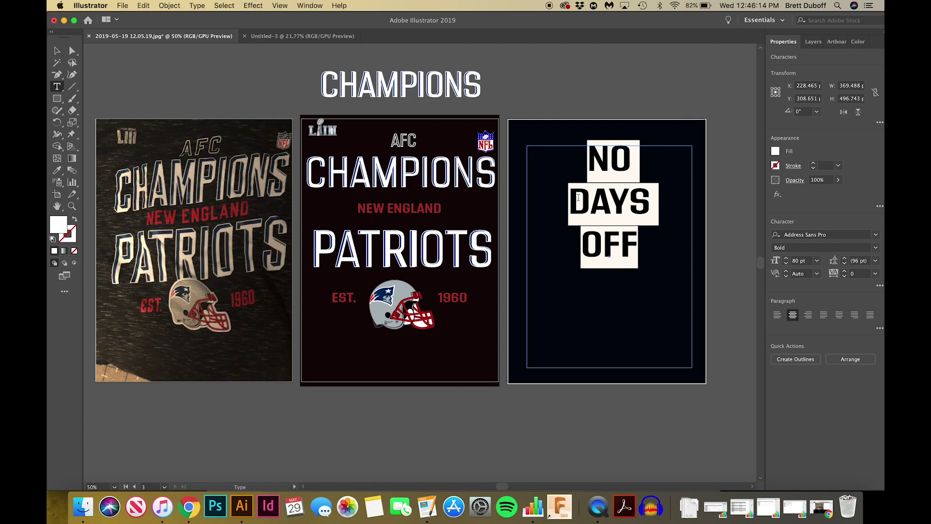
pyautogui.click(57, 50)
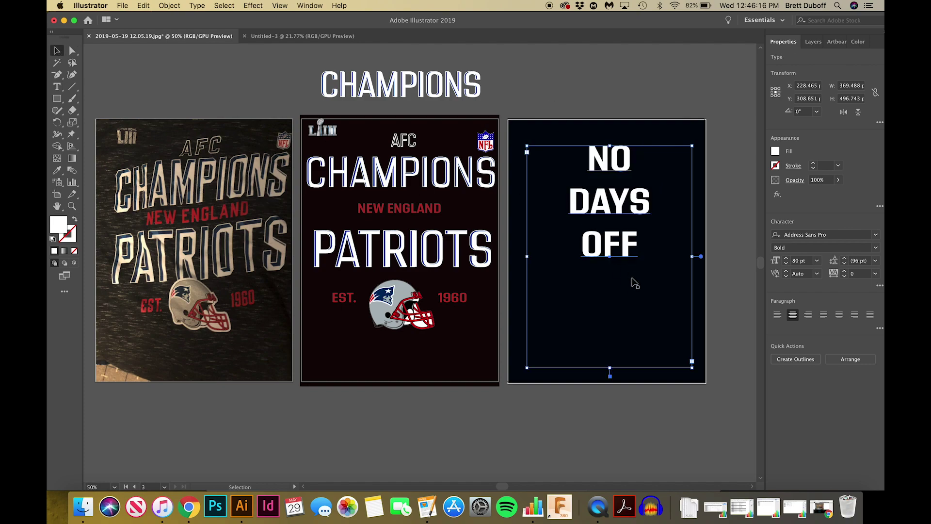
pyautogui.moveTo(610, 204); pyautogui.dragTo(610, 222)
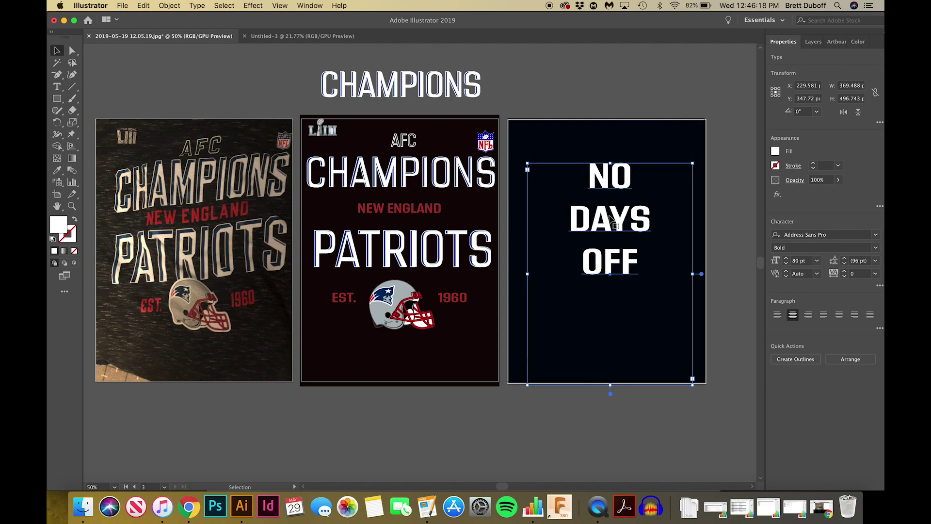
pyautogui.moveTo(614, 385); pyautogui.dragTo(605, 291)
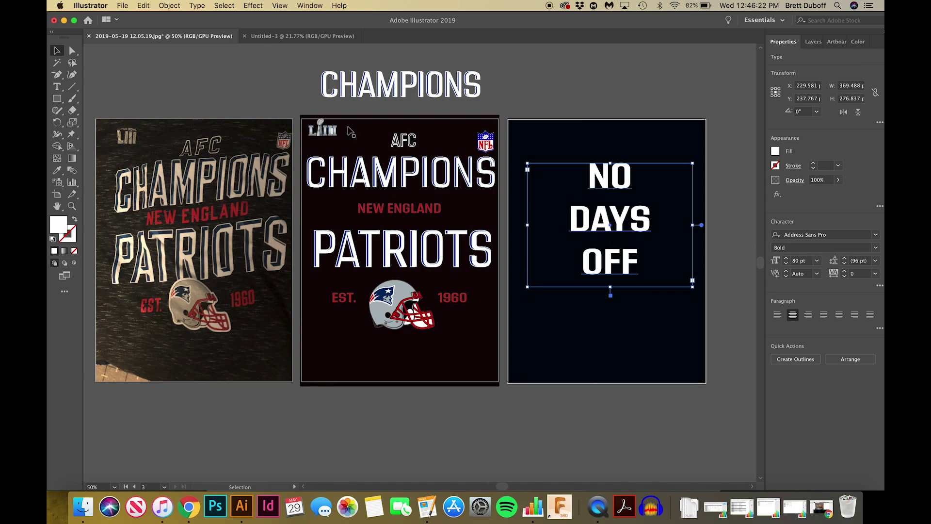
# - Give the NO DAYS OFF text a white outline with no fill
pyautogui.doubleClick(61, 226)
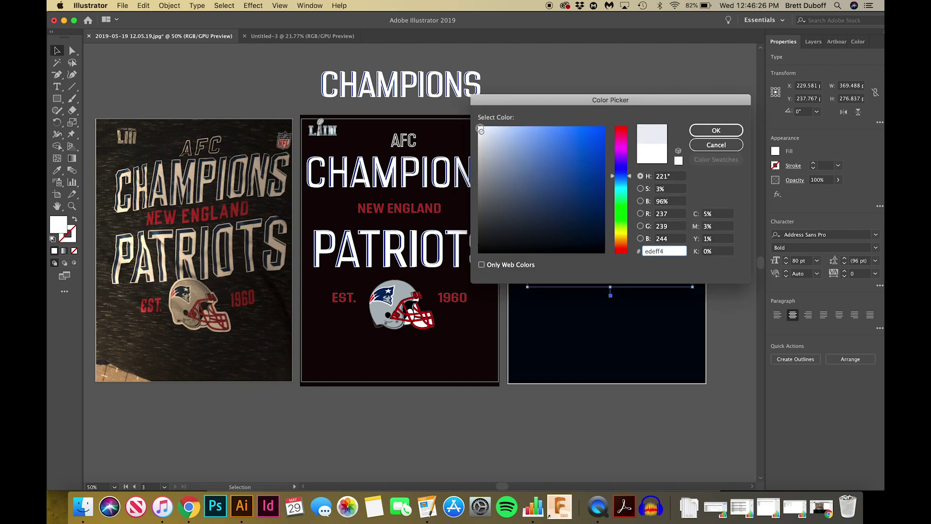
pyautogui.click(708, 132)
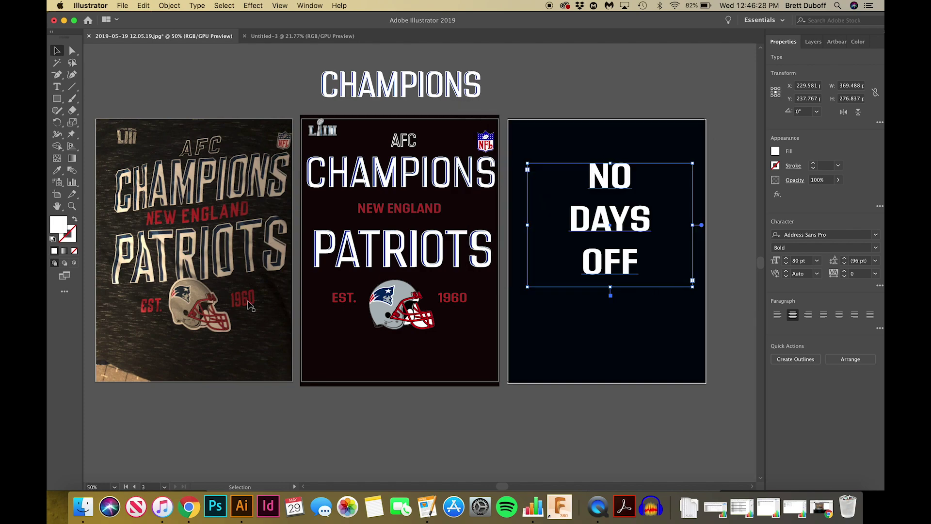
pyautogui.click(56, 172)
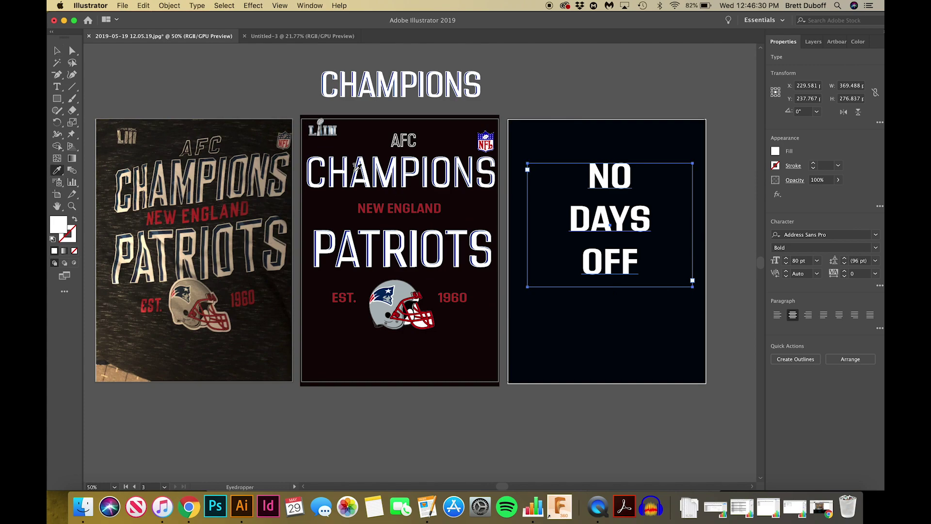
pyautogui.click(346, 168)
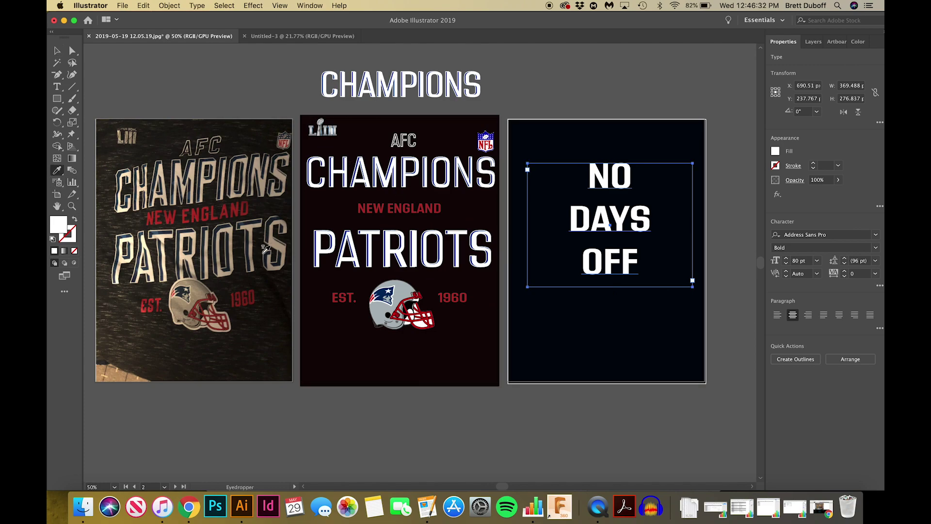
pyautogui.click(75, 221)
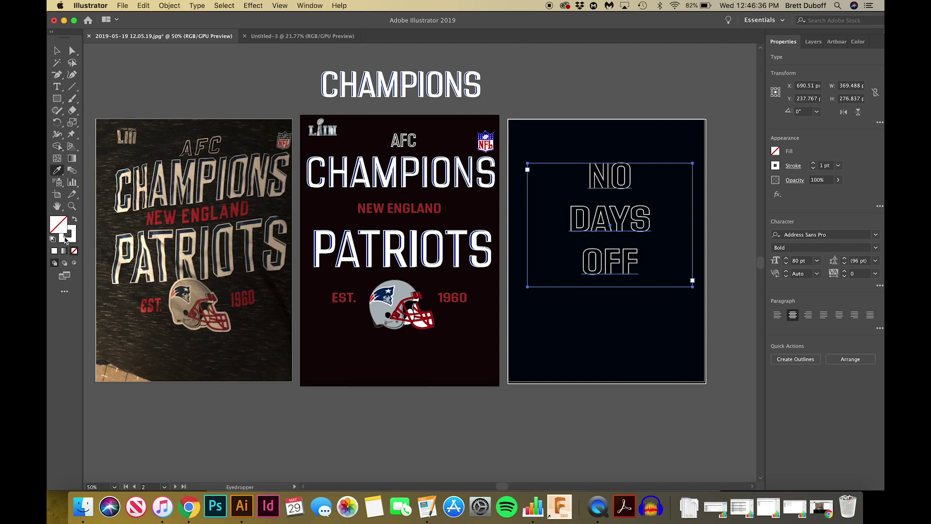
# - Fill the outlined NO DAYS OFF text with dark blue (07348c)
pyautogui.doubleClick(62, 230)
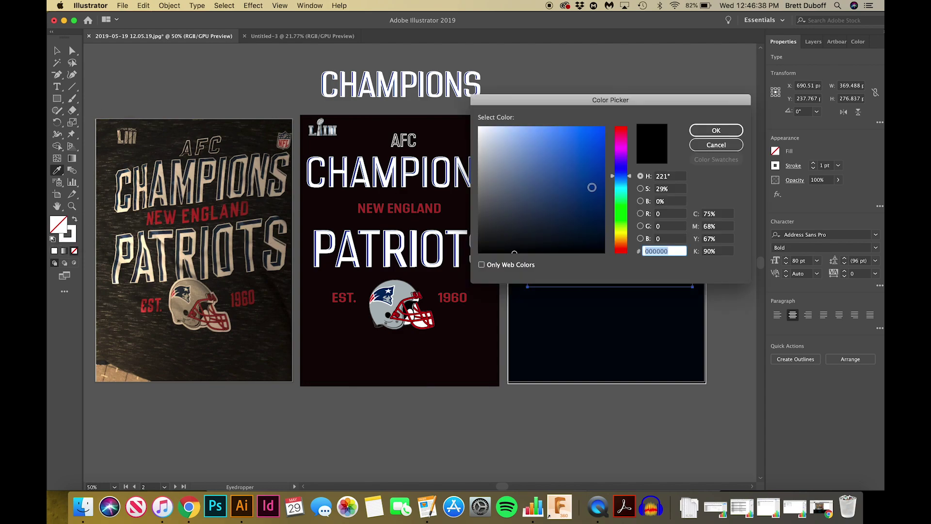
pyautogui.click(595, 199)
pyautogui.moveTo(596, 199)
pyautogui.mouseDown()
pyautogui.moveTo(592, 178)
pyautogui.moveTo(600, 183)
pyautogui.mouseUp()
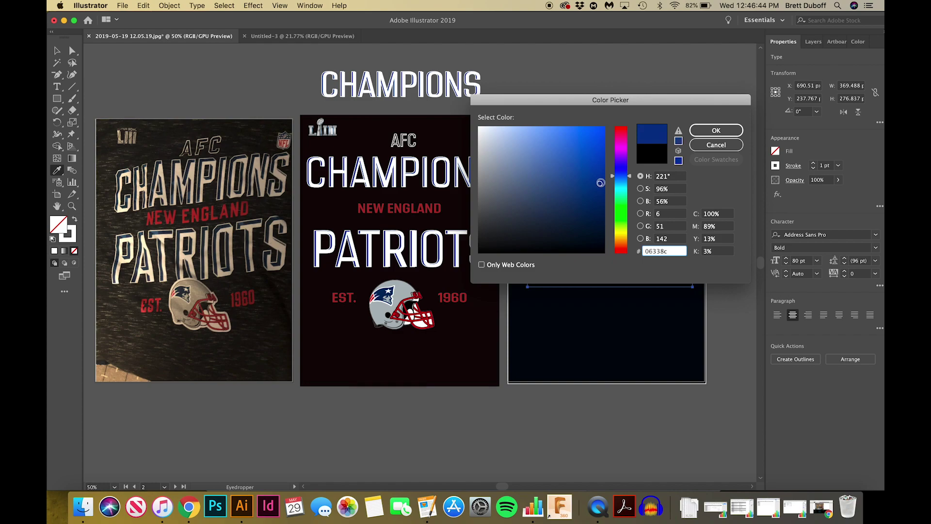
pyautogui.click(724, 129)
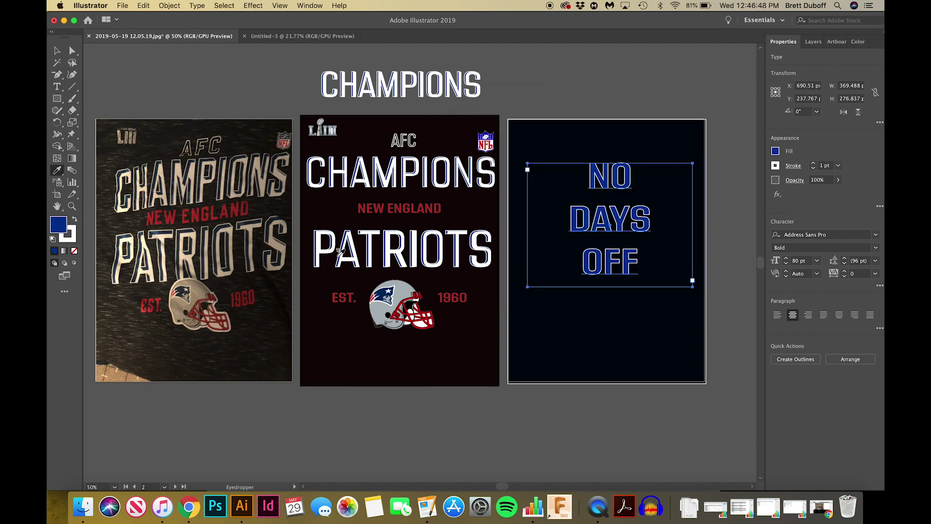
# - Match the text's style to the PATRIOTS lettering and lengthen its box to about 394 px so that all three lines fit
pyautogui.click(315, 244)
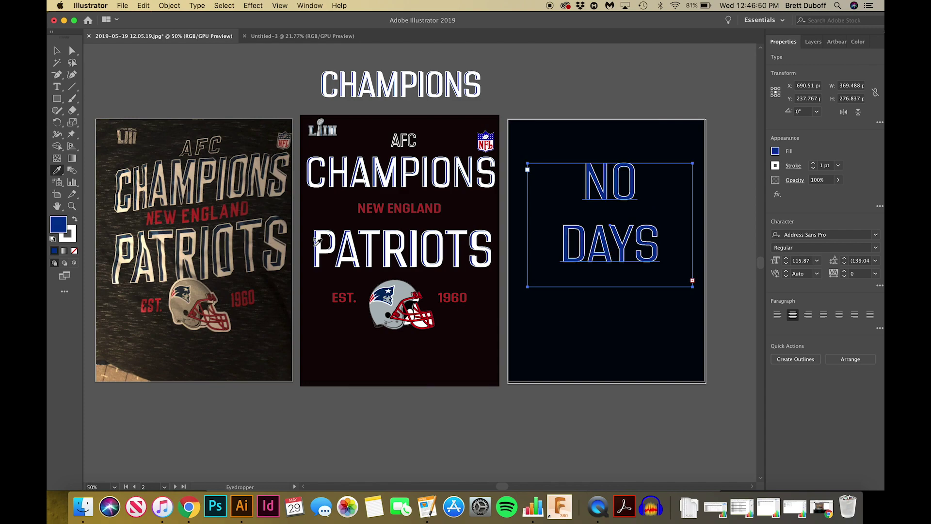
pyautogui.click(57, 50)
pyautogui.moveTo(612, 289); pyautogui.dragTo(611, 341)
pyautogui.click(644, 418)
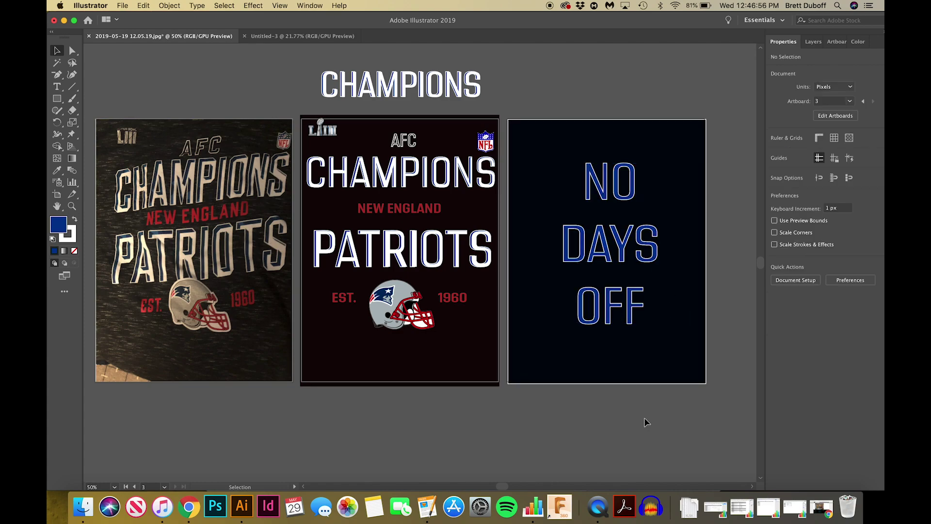
# - Reposition the blue NO DAYS OFF text block slightly higher on the artboard
pyautogui.moveTo(623, 248); pyautogui.dragTo(622, 241)
pyautogui.click(595, 388)
pyautogui.moveTo(623, 240); pyautogui.dragTo(625, 243)
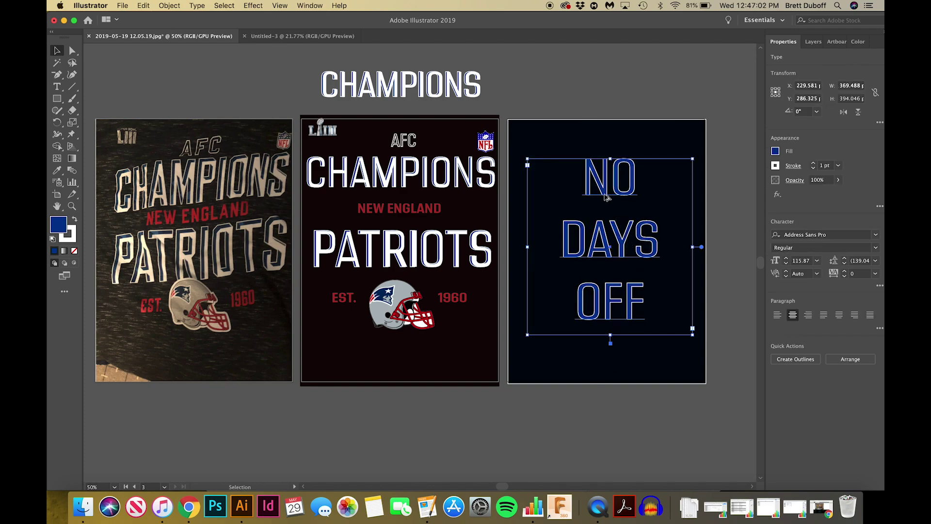
# - Duplicate the blue text slightly to the right and give the copy a white fill with no stroke
pyautogui.moveTo(605, 196); pyautogui.dragTo(608, 196)
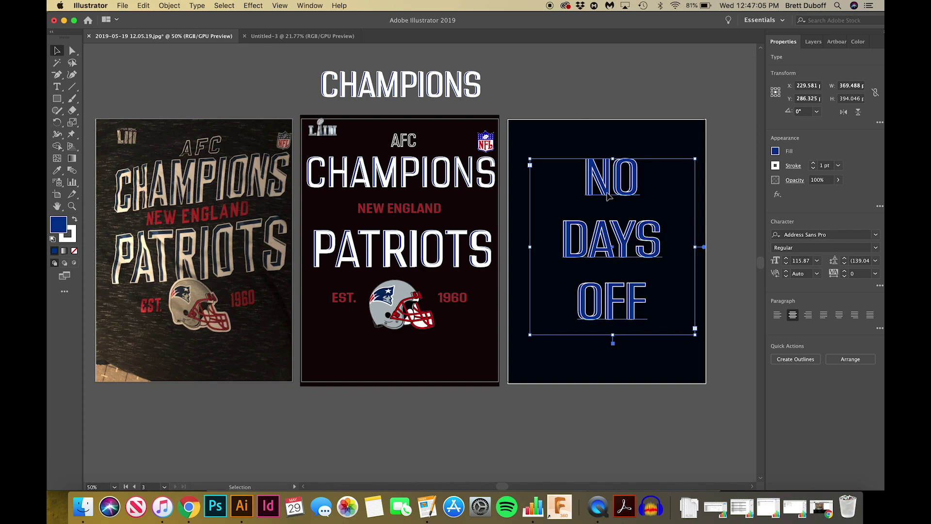
pyautogui.click(75, 219)
pyautogui.click(74, 251)
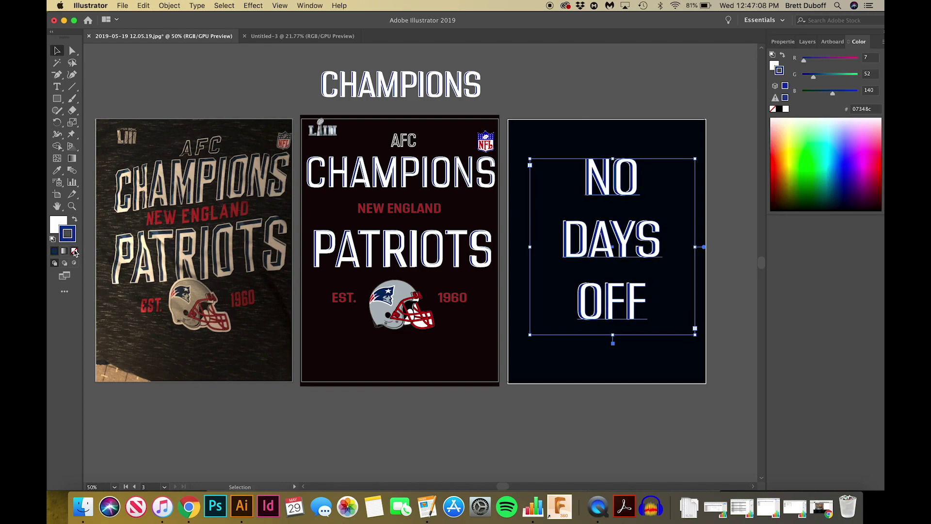
pyautogui.click(256, 73)
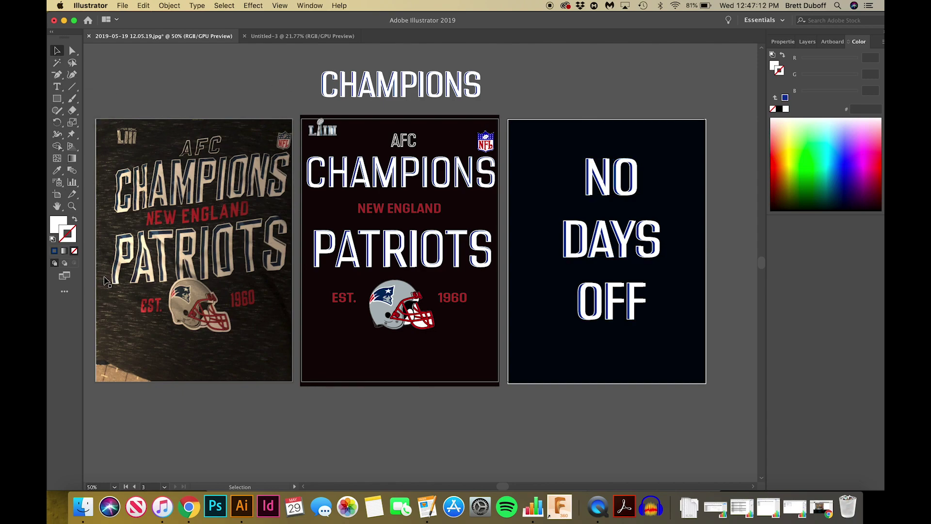
# - Convert the white front copy of the NO DAYS OFF text to outlines
pyautogui.click(72, 206)
pyautogui.click(613, 188)
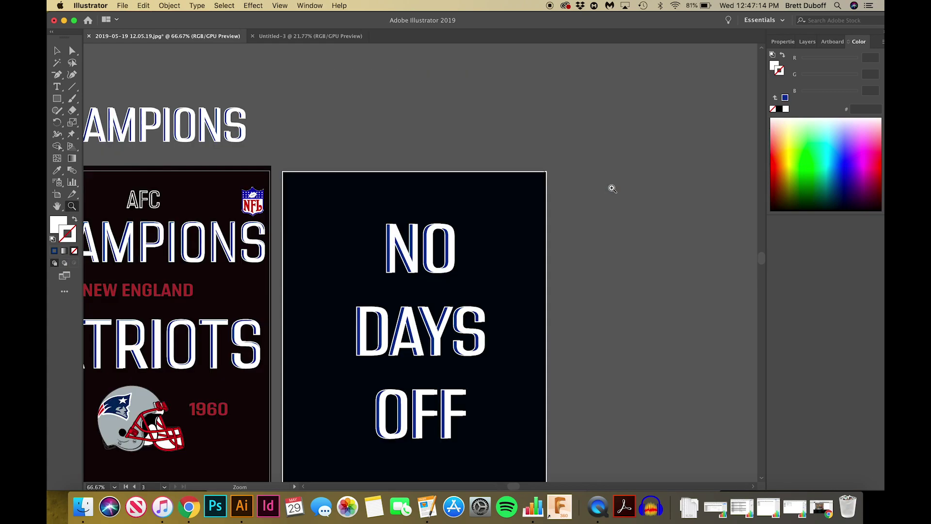
pyautogui.click(427, 286)
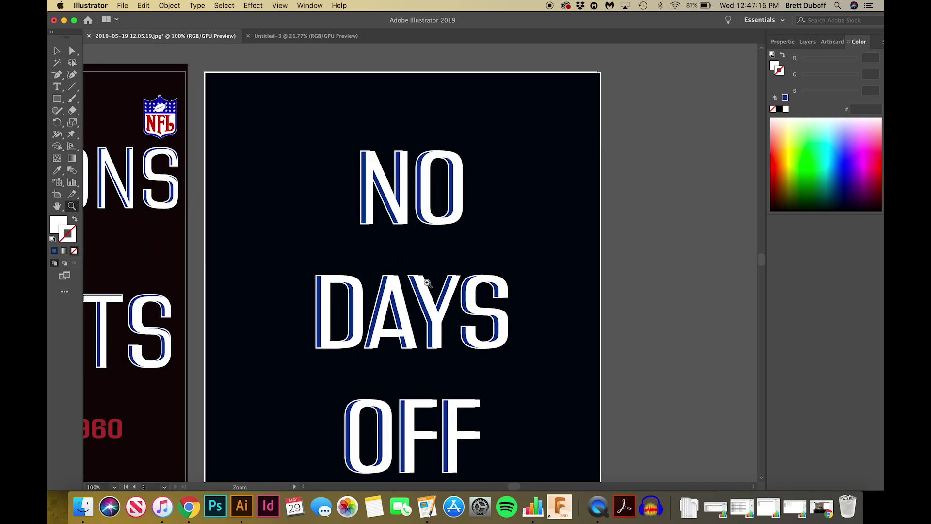
pyautogui.click(427, 188)
pyautogui.click(417, 212)
pyautogui.click(401, 197)
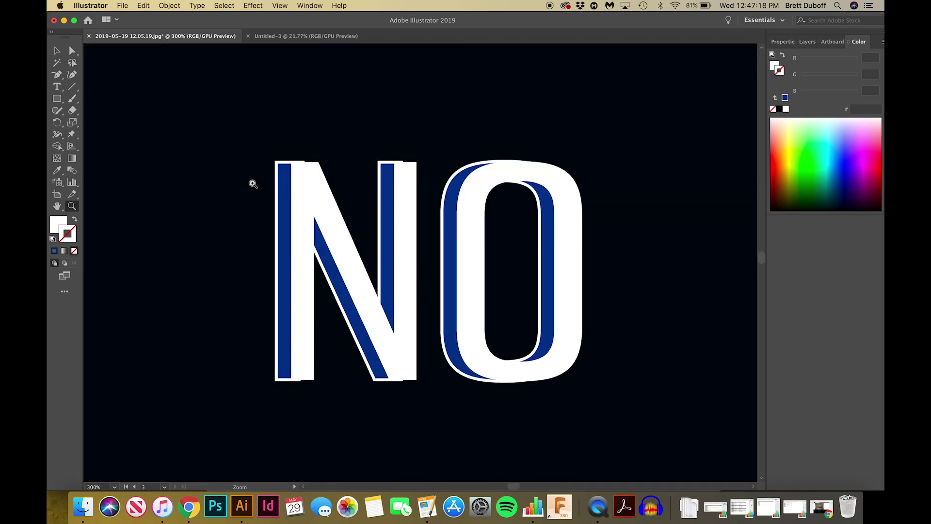
pyautogui.click(71, 51)
pyautogui.click(417, 165)
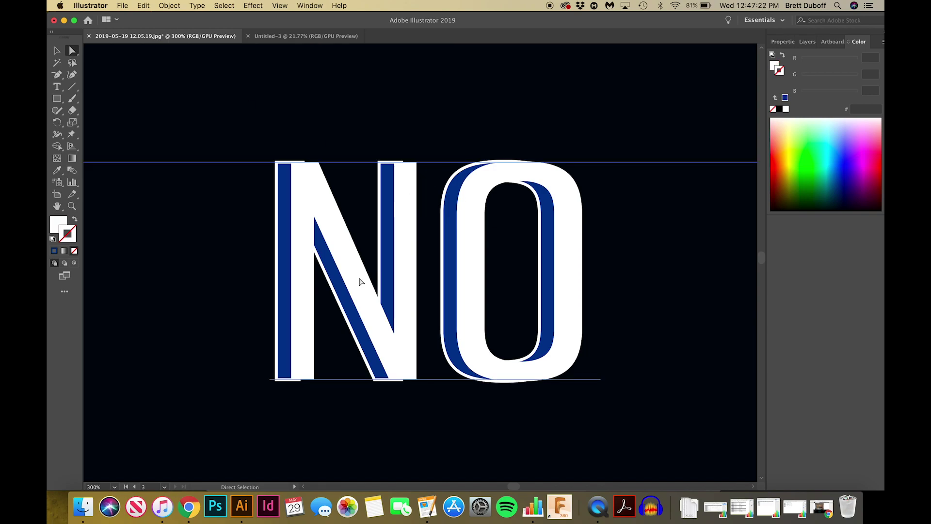
pyautogui.click(197, 5)
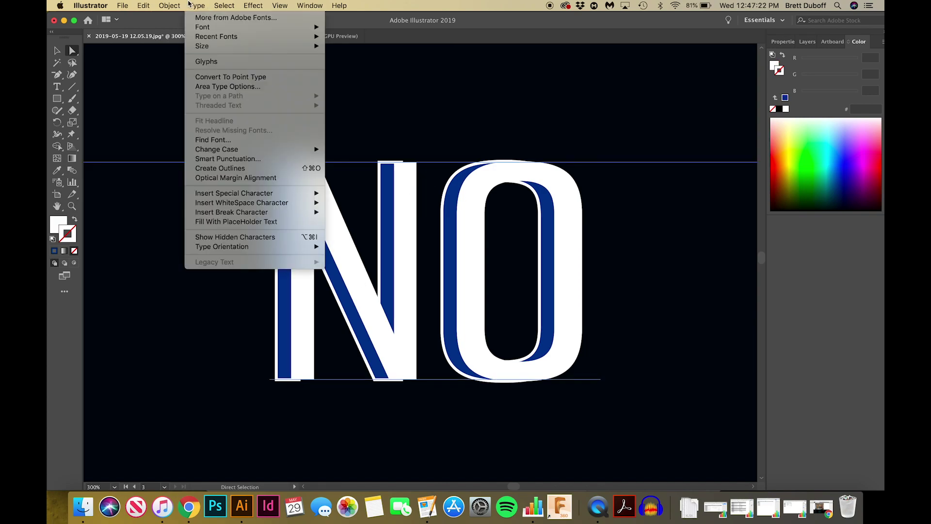
pyautogui.click(214, 170)
# - Move the outer edge of the white N's right stem left to line up with the blue N's edge behind it
pyautogui.click(419, 165)
pyautogui.press('Left')
pyautogui.press('Left')
pyautogui.press('Left')
pyautogui.press('Left')
pyautogui.press('Left')
pyautogui.press('Left')
pyautogui.press('Left')
pyautogui.press('Left')
pyautogui.press('Left')
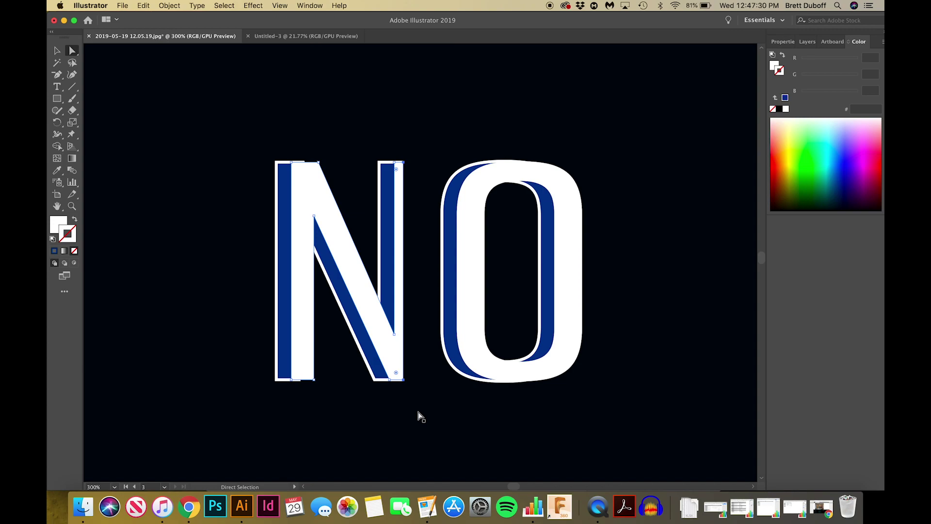
# - Move the top corner of the white N's diagonal left to line up with the blue N behind it
pyautogui.click(319, 164)
pyautogui.press('Left')
pyautogui.press('Left')
pyautogui.press('Left')
pyautogui.press('Left')
pyautogui.press('Left')
pyautogui.press('Left')
pyautogui.press('Left')
pyautogui.press('Left')
pyautogui.press('Left')
pyautogui.press('Left')
pyautogui.press('Left')
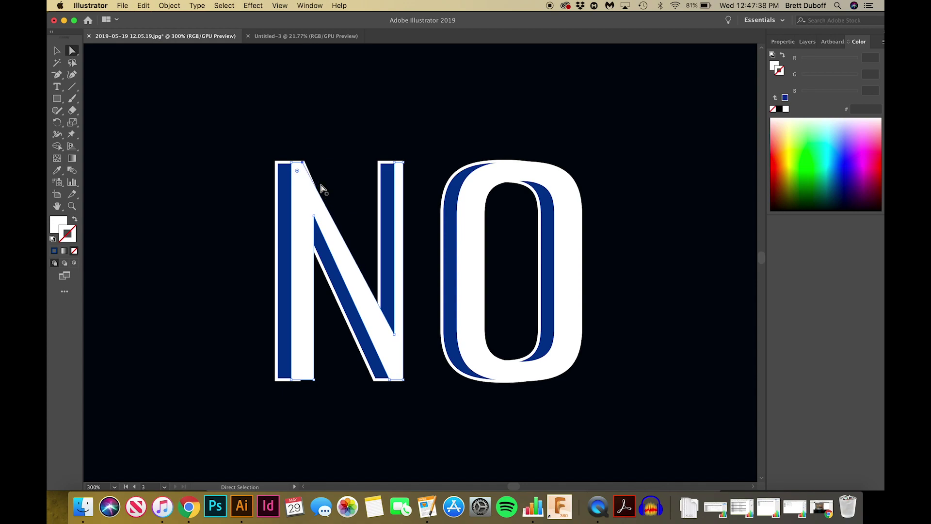
# - Lower the white N's inner notch point beside the right stem until the diagonal's upper edge lines up with the blue N behind it
pyautogui.click(394, 335)
pyautogui.press('Down')
pyautogui.press('Down')
pyautogui.press('Down')
pyautogui.press('Down')
pyautogui.press('Down')
pyautogui.press('Down')
pyautogui.press('Down')
pyautogui.press('Down')
pyautogui.press('Down')
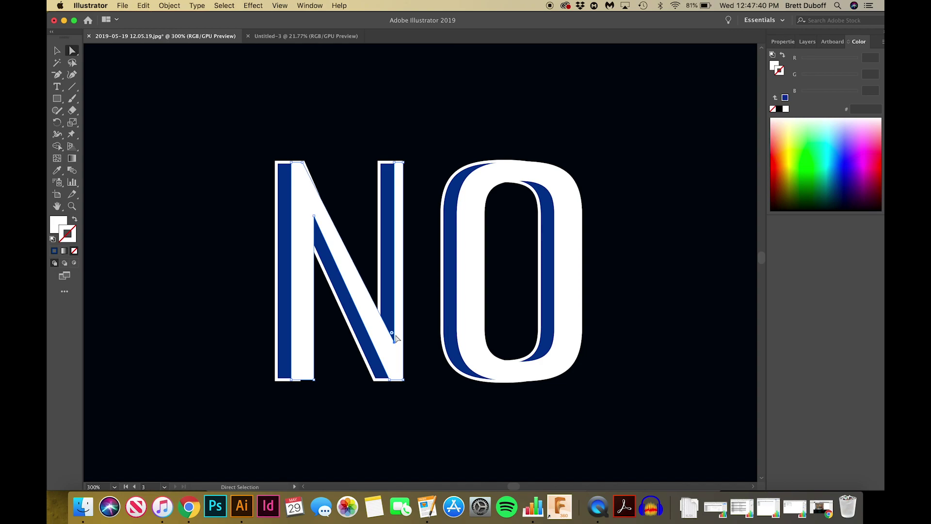
pyautogui.press('Down')
pyautogui.press('Down')
pyautogui.press('Down')
pyautogui.press('Down')
pyautogui.press('Down')
pyautogui.press('Down')
pyautogui.press('Down')
pyautogui.press('Down')
pyautogui.press('Down')
pyautogui.press('Down')
pyautogui.press('Down')
pyautogui.press('Down')
pyautogui.press('Down')
pyautogui.press('Down')
pyautogui.press('Down')
pyautogui.press('Down')
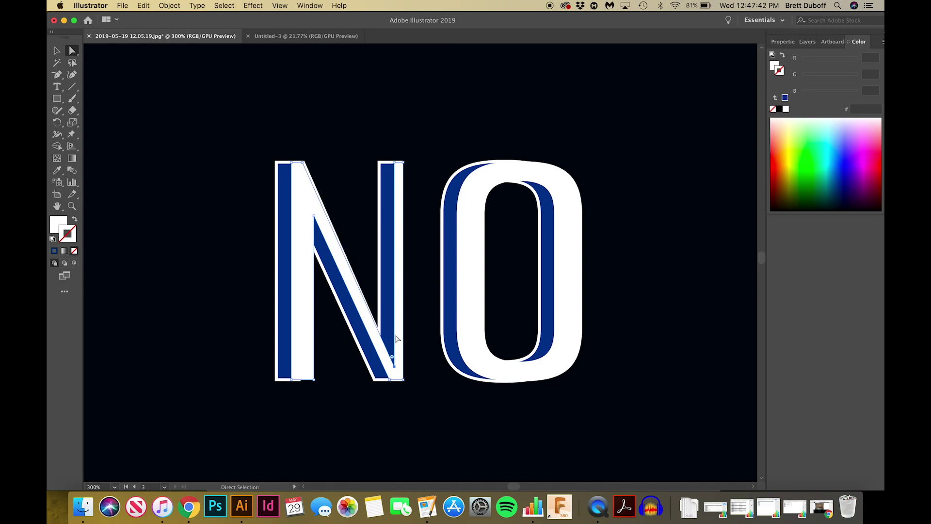
pyautogui.press('Up')
pyautogui.press('Up')
pyautogui.press('Up')
pyautogui.press('Up')
pyautogui.click(421, 388)
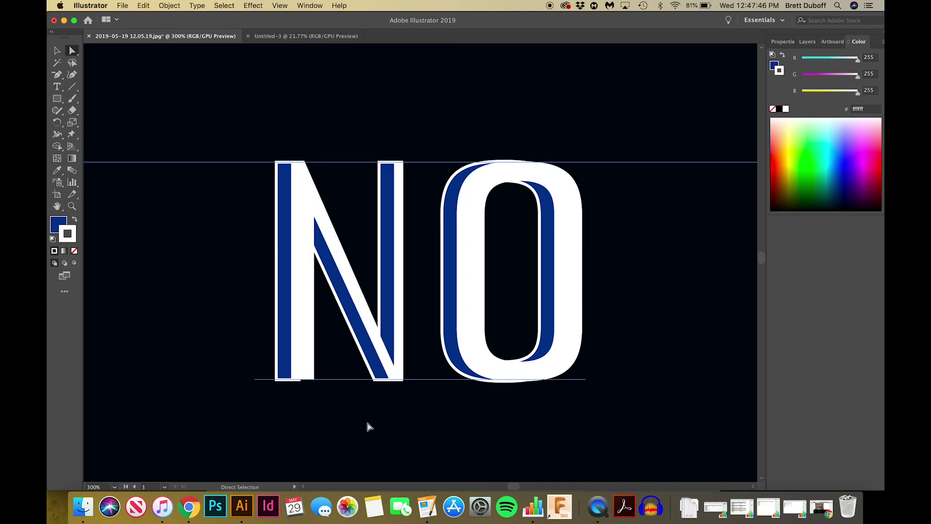
# - Move the inner edge of the white N's left stem left to line up with the blue N's stem edge behind it
pyautogui.click(310, 379)
pyautogui.click(314, 216)
pyautogui.press('Left')
pyautogui.press('Left')
pyautogui.press('Left')
pyautogui.press('Left')
pyautogui.press('Left')
pyautogui.press('Left')
pyautogui.press('Left')
pyautogui.press('Left')
pyautogui.press('Left')
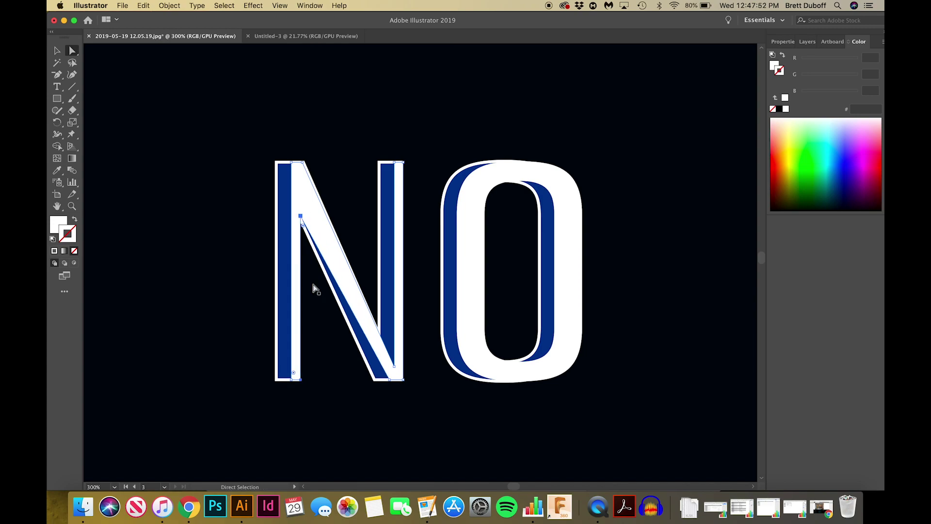
pyautogui.press('Left')
pyautogui.press('Left')
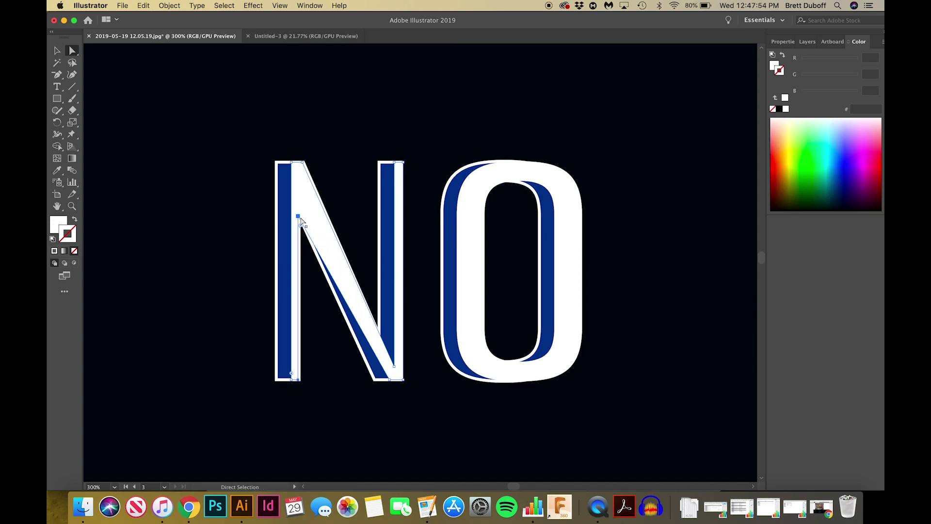
# - Raise the white N's inner vertex between left stem and diagonal to expose an even blue band along the diagonal
pyautogui.press('Up')
pyautogui.press('Up')
pyautogui.press('Up')
pyautogui.press('Up')
pyautogui.press('Up')
pyautogui.press('Up')
pyautogui.press('Up')
pyautogui.press('Up')
pyautogui.press('Up')
pyautogui.press('Up')
pyautogui.press('Up')
pyautogui.press('Up')
pyautogui.press('Up')
pyautogui.press('Up')
pyautogui.press('Up')
pyautogui.press('Up')
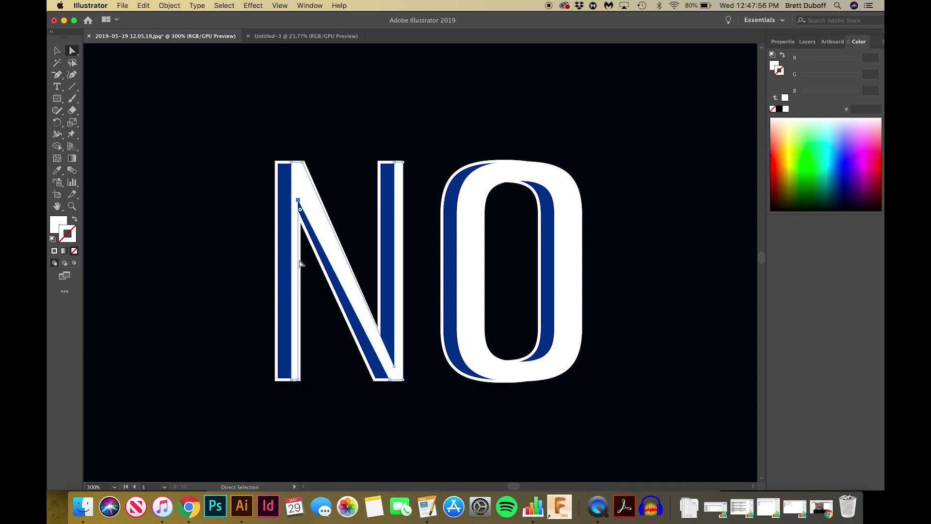
pyautogui.press('Up')
pyautogui.press('Up')
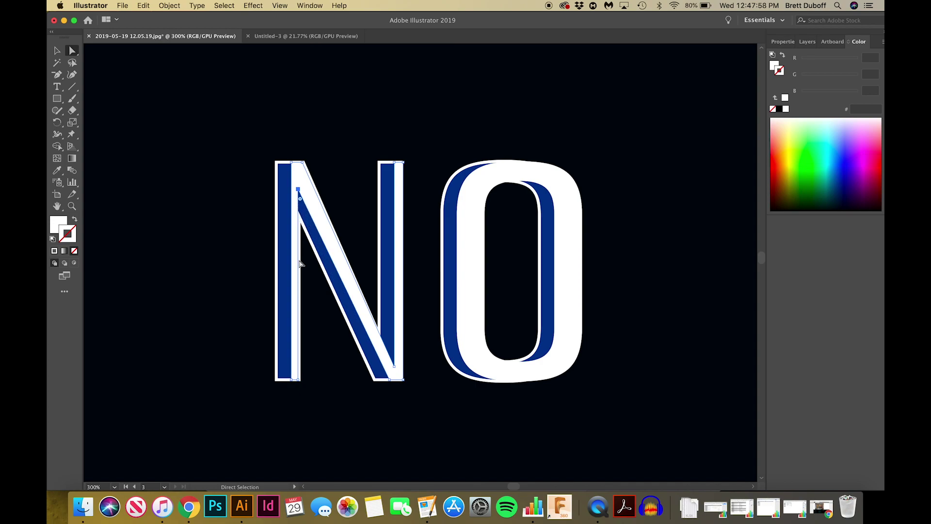
# - Lower the top points of the white N's stems slightly, and shift the diagonal's top corner right onto the blue N's outline
pyautogui.moveTo(383, 134); pyautogui.dragTo(400, 175)
pyautogui.click(403, 162)
pyautogui.keyDown('shift'); pyautogui.click(303, 164); pyautogui.keyUp('shift')
pyautogui.press('Down')
pyautogui.press('Down')
pyautogui.press('Down')
pyautogui.press('Down')
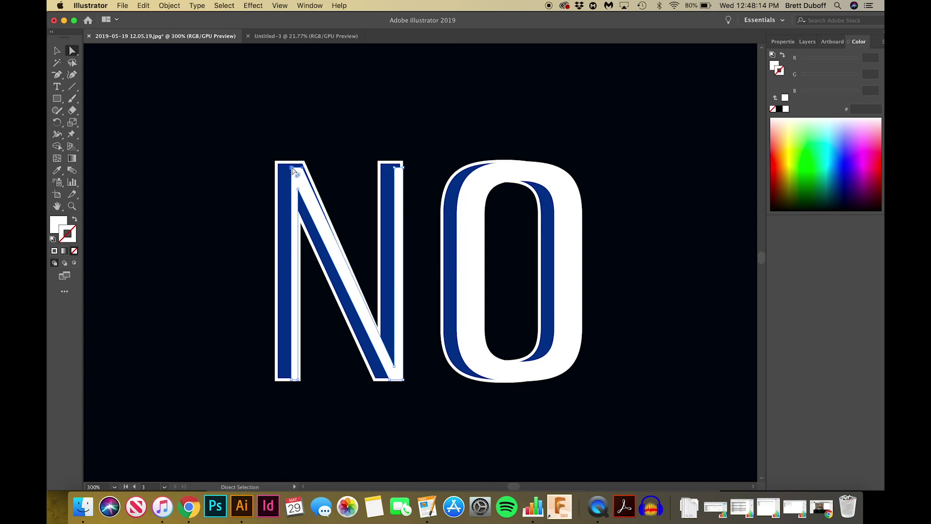
pyautogui.moveTo(302, 168); pyautogui.dragTo(308, 168)
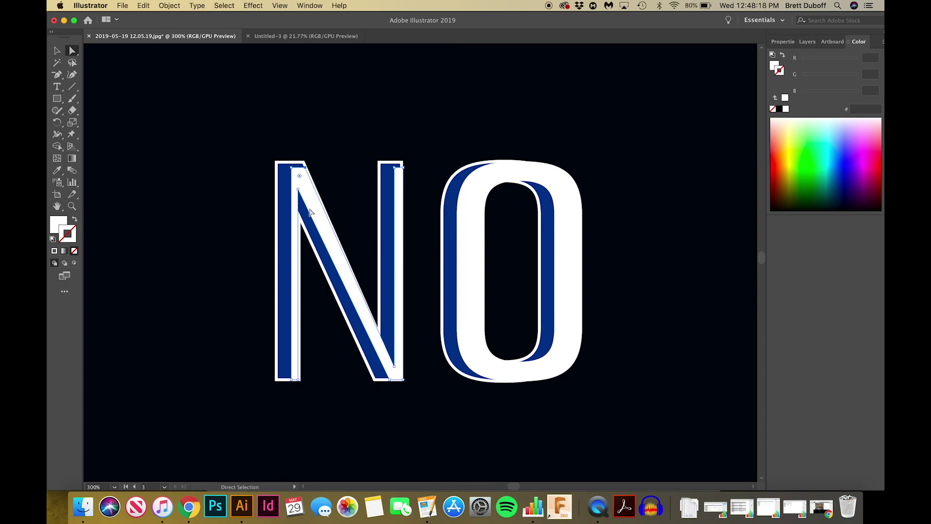
# - Move the left side of the white O's counter left to line up with the blue O's inner edge behind it
pyautogui.click(494, 194)
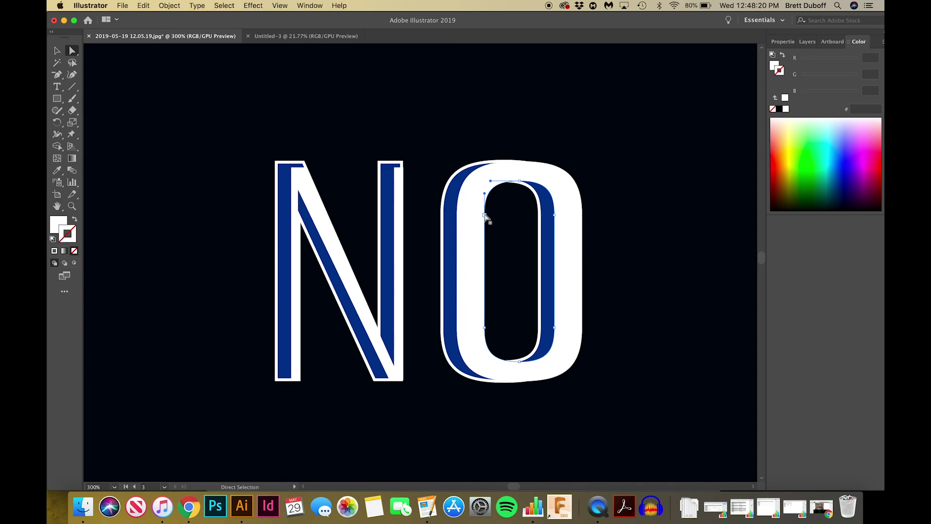
pyautogui.click(485, 329)
pyautogui.press('Left')
pyautogui.press('Left')
pyautogui.press('Left')
pyautogui.press('Left')
pyautogui.press('Left')
pyautogui.press('Left')
pyautogui.press('Left')
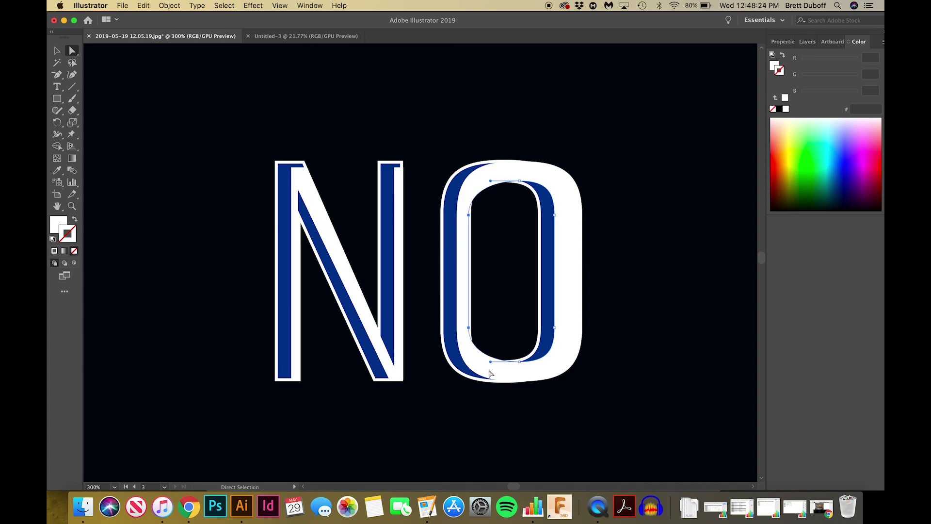
pyautogui.press('Right')
pyautogui.press('Right')
# - Move the two right-side anchor points of the white O's outer contour left to line up with the blue O behind it
pyautogui.click(570, 218)
pyautogui.click(583, 216)
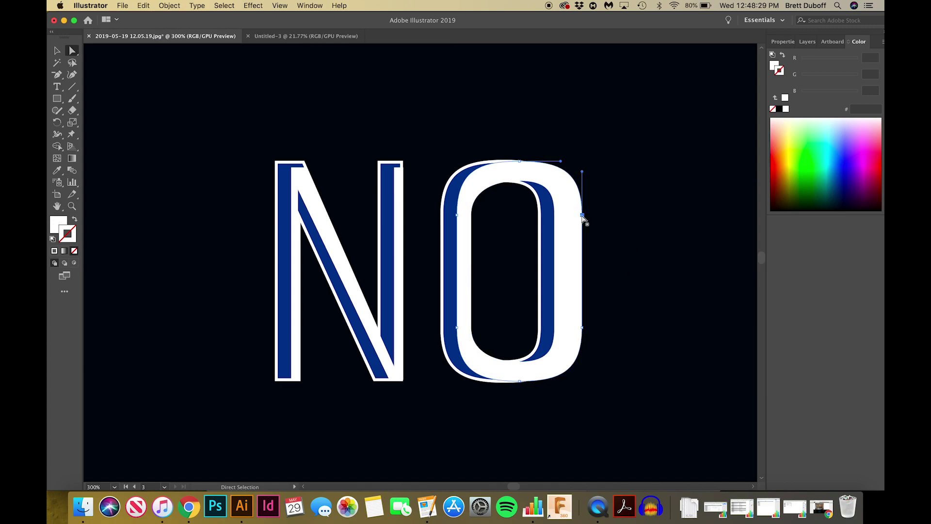
pyautogui.keyDown('shift'); pyautogui.click(582, 328); pyautogui.keyUp('shift')
pyautogui.press('Left')
pyautogui.press('Left')
pyautogui.press('Left')
pyautogui.press('Left')
pyautogui.press('Left')
pyautogui.press('Left')
pyautogui.press('Left')
pyautogui.press('Left')
pyautogui.press('Left')
pyautogui.press('Left')
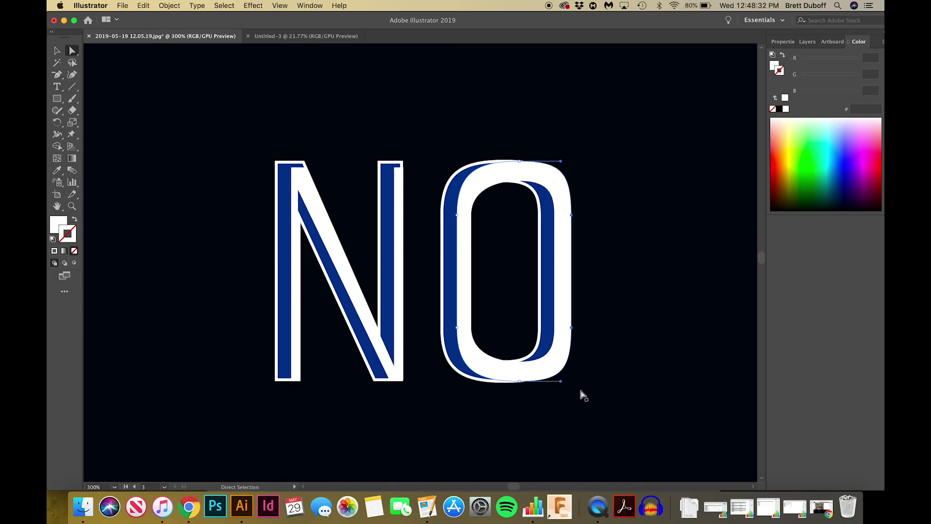
pyautogui.press('Right')
pyautogui.press('Right')
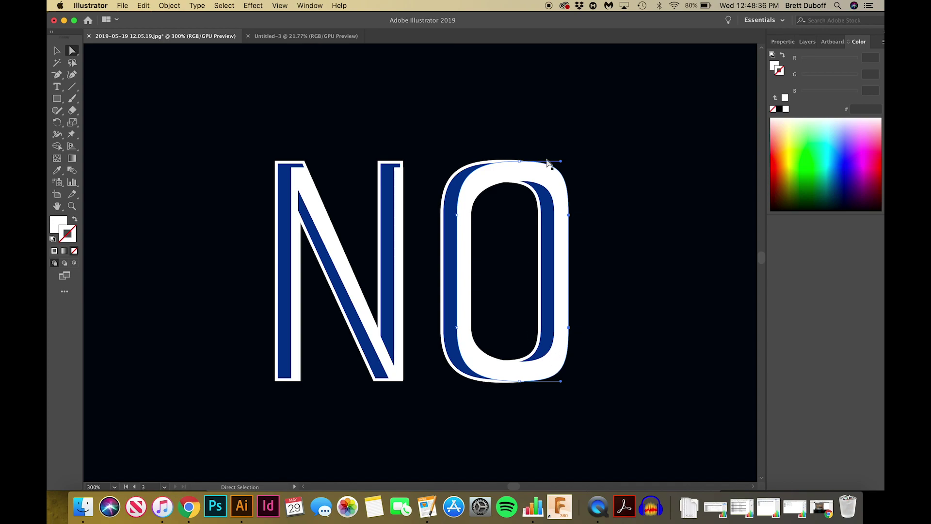
# - Lower the white O's top anchor point slightly and tilt its curve handle to follow the blue O's upper curve
pyautogui.click(520, 161)
pyautogui.press('Down')
pyautogui.press('Down')
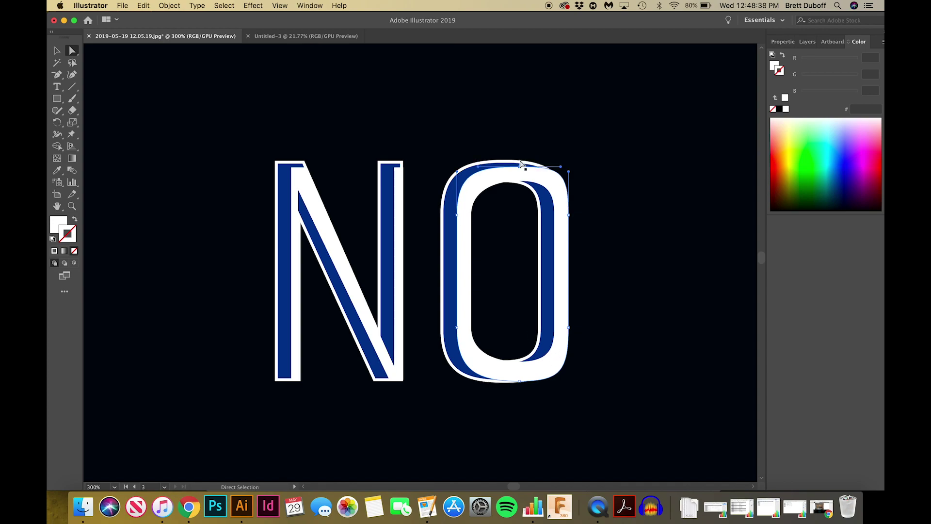
pyautogui.moveTo(562, 171); pyautogui.dragTo(562, 174)
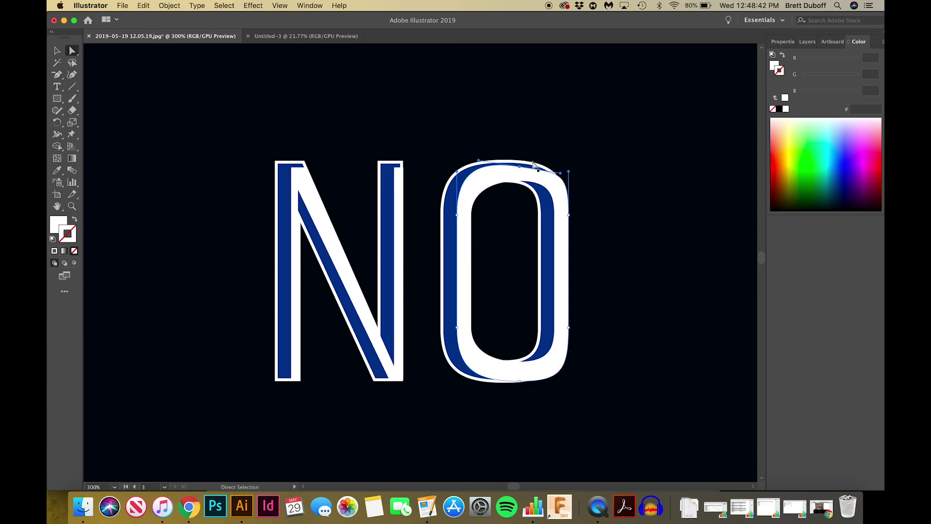
pyautogui.click(536, 118)
# - Move the right side of the white D's outer contour in DAYS left to line up with the blue D behind it
pyautogui.moveTo(762, 259); pyautogui.dragTo(763, 264)
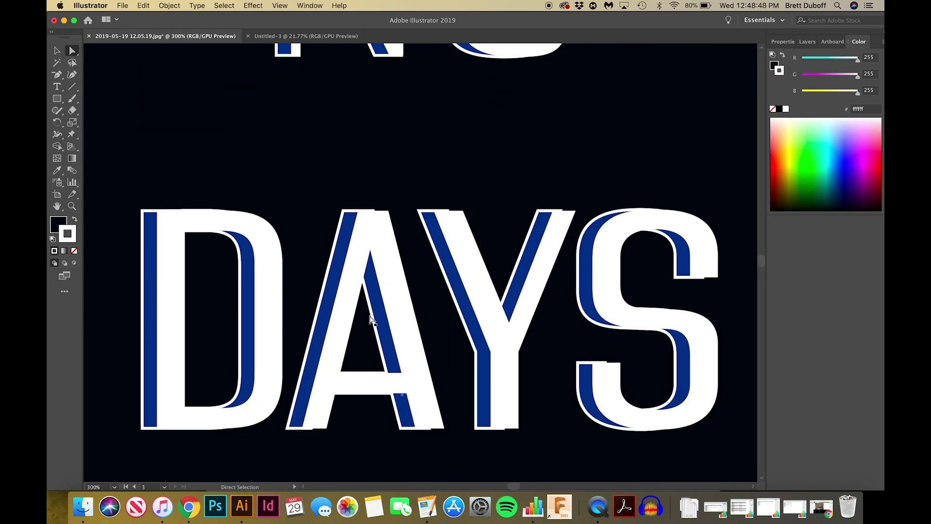
pyautogui.click(269, 269)
pyautogui.click(283, 267)
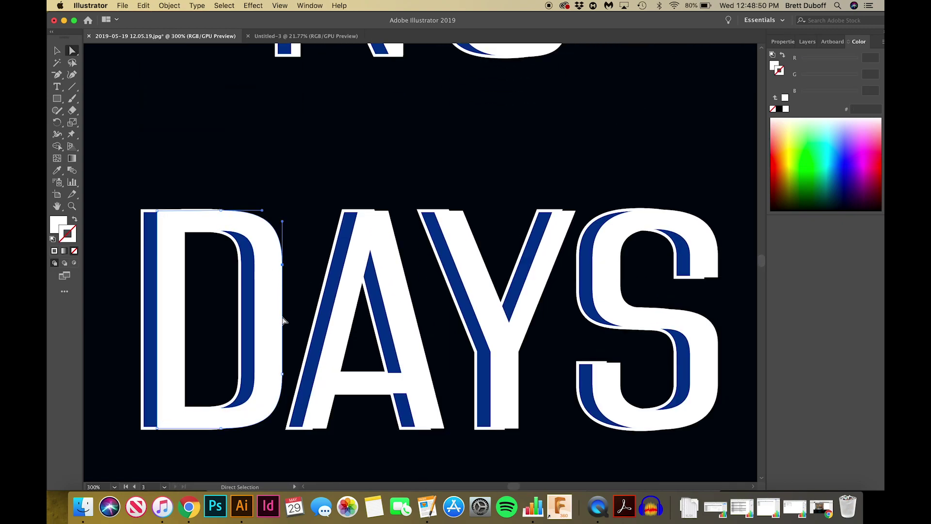
pyautogui.press('Left')
pyautogui.press('Left')
pyautogui.press('Left')
pyautogui.press('Left')
pyautogui.press('Left')
pyautogui.press('Left')
pyautogui.press('Left')
pyautogui.press('Left')
pyautogui.press('Left')
pyautogui.press('Left')
pyautogui.press('Left')
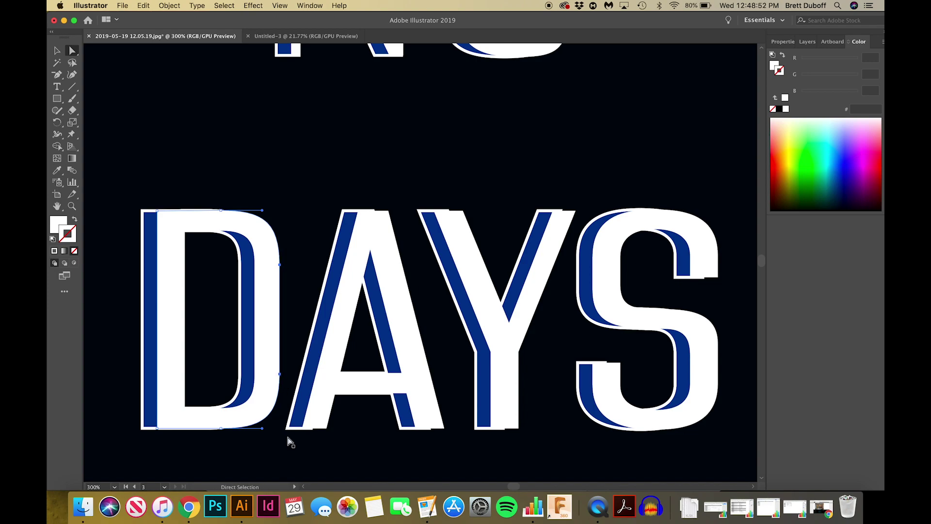
pyautogui.press('Right')
pyautogui.press('Right')
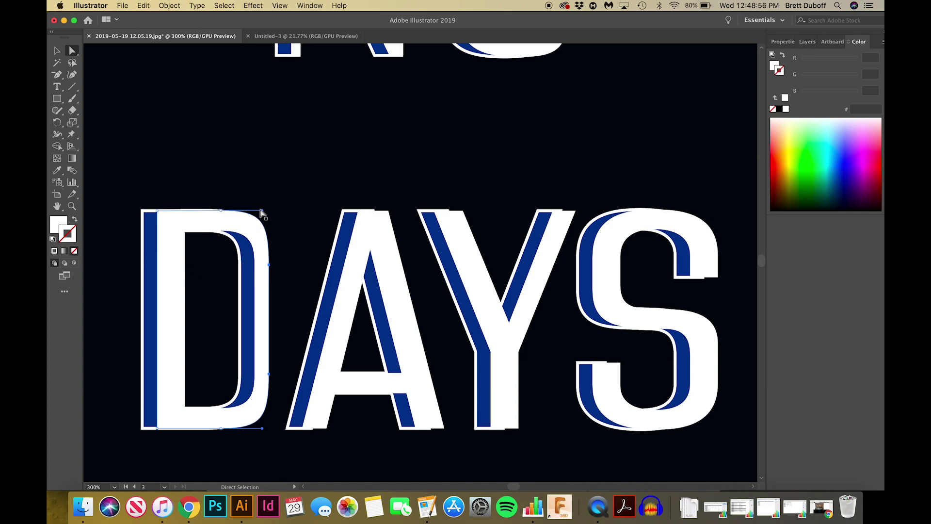
# - Move the two left corners of the white D's counter left to line up with the blue D's inner edge
pyautogui.click(185, 231)
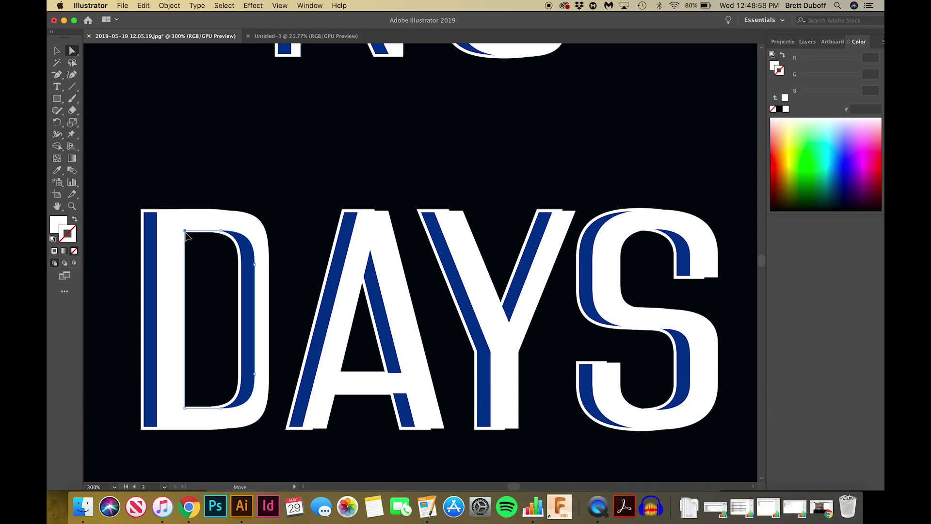
pyautogui.keyDown('shift'); pyautogui.click(184, 408); pyautogui.keyUp('shift')
pyautogui.press('Left')
pyautogui.press('Left')
pyautogui.press('Left')
pyautogui.press('Left')
pyautogui.press('Left')
pyautogui.press('Left')
pyautogui.press('Left')
pyautogui.press('Left')
pyautogui.press('Left')
pyautogui.press('Left')
pyautogui.press('Left')
pyautogui.press('Right')
pyautogui.press('Right')
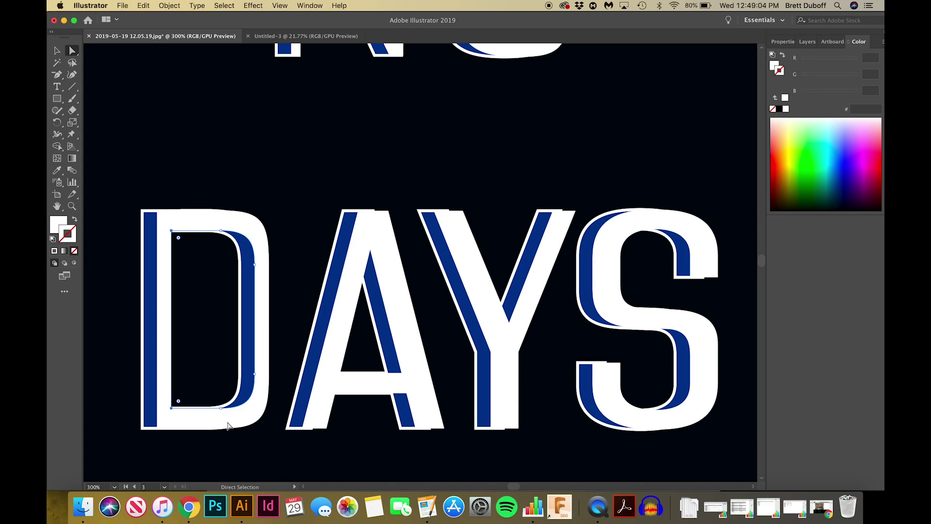
# - Shift the bottom curve point and right side of the white D's counter left to narrow the blue band inside
pyautogui.click(216, 408)
pyautogui.press('Left')
pyautogui.press('Left')
pyautogui.press('Left')
pyautogui.press('Left')
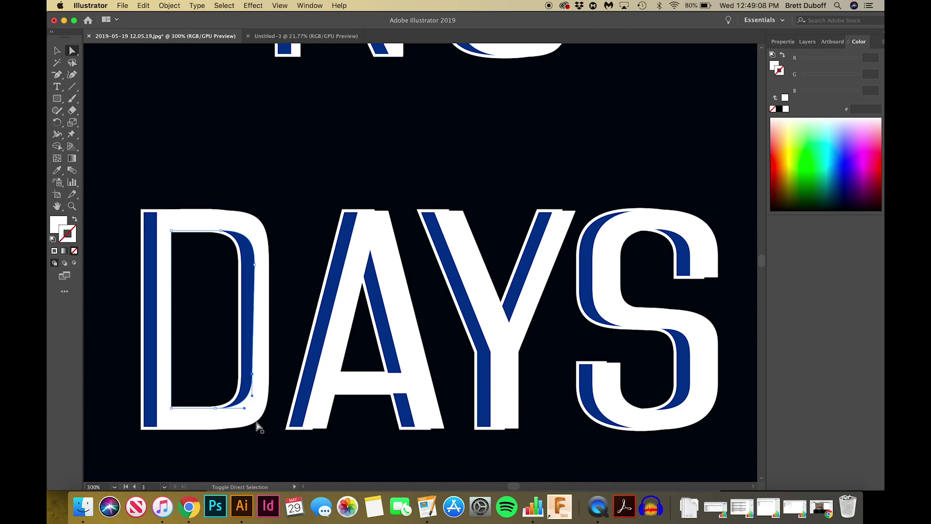
pyautogui.moveTo(248, 273); pyautogui.dragTo(245, 273)
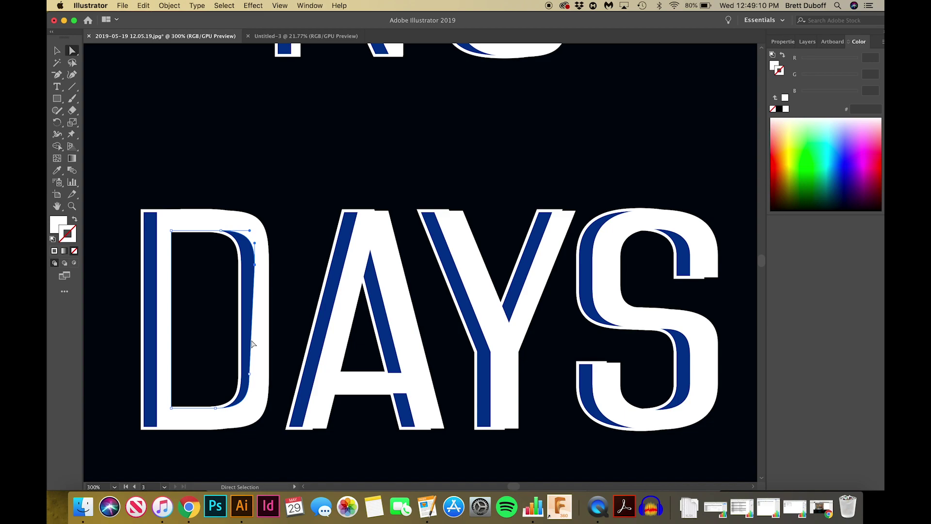
# - Move the top-right and bottom-right outer corners of the white A left to line up with the blue A behind it
pyautogui.click(388, 212)
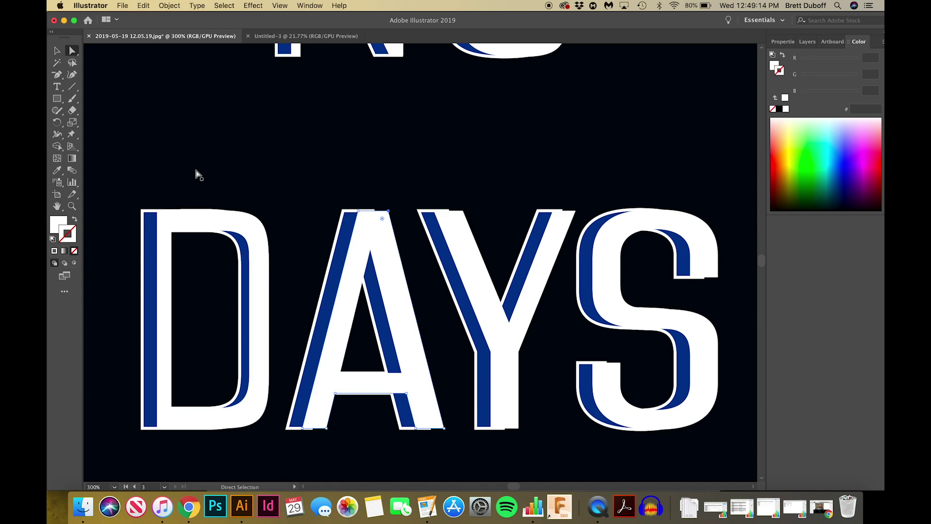
pyautogui.click(58, 50)
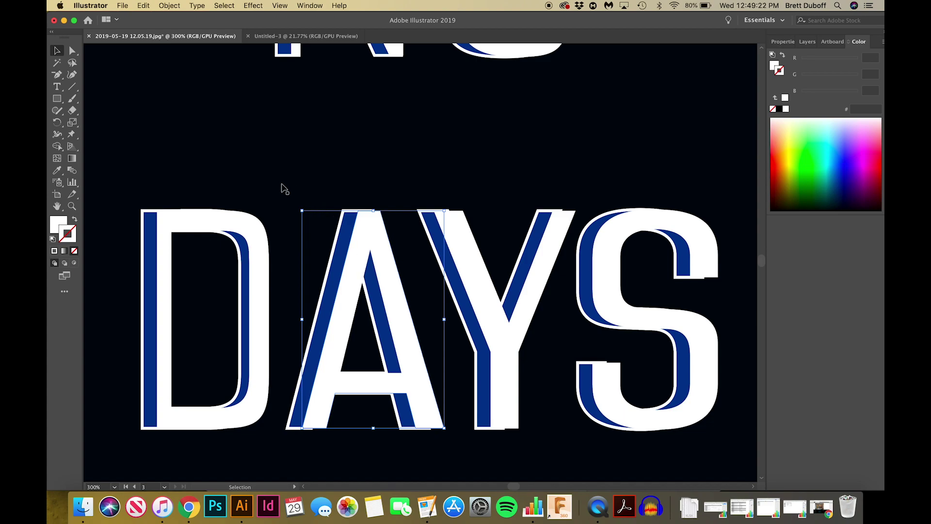
pyautogui.click(442, 430)
pyautogui.click(71, 51)
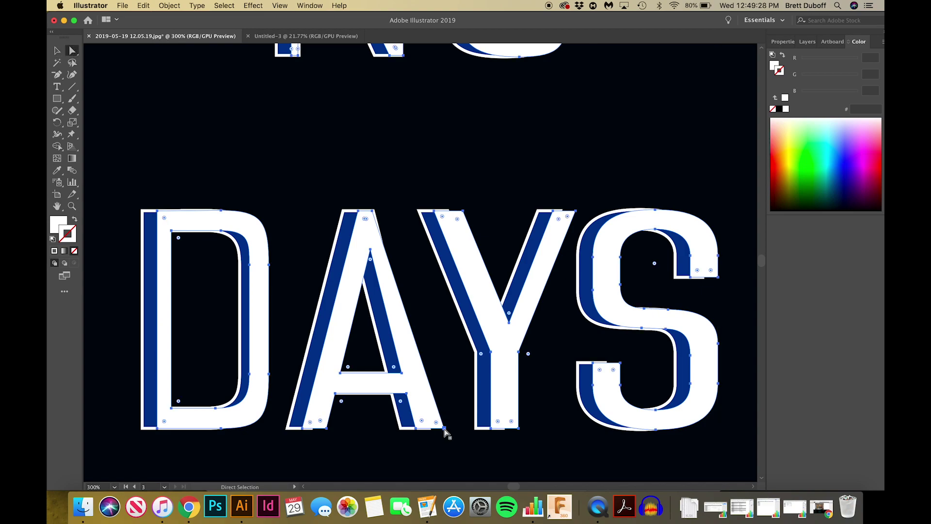
pyautogui.click(445, 430)
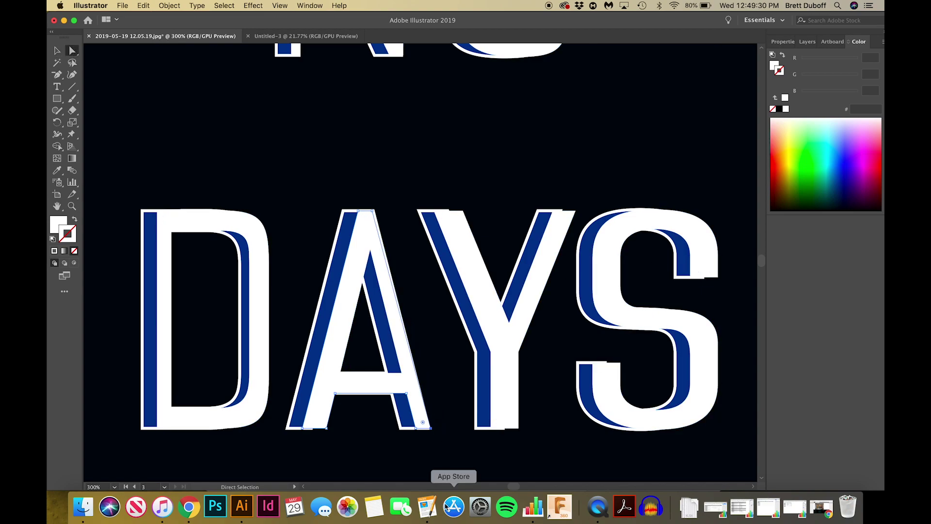
pyautogui.press('Left')
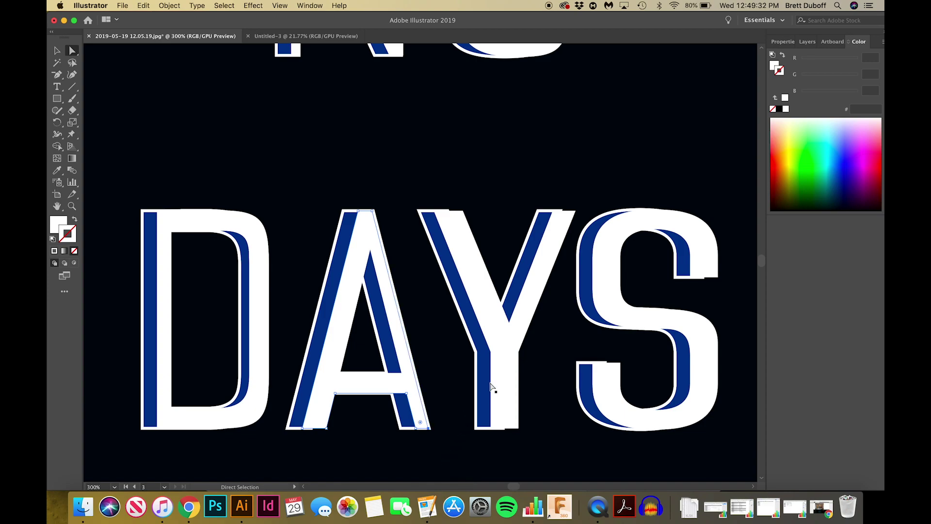
# - Move the apex of the white A's triangular counter left toward the blue A's inner edge
pyautogui.moveTo(370, 251); pyautogui.dragTo(363, 250)
pyautogui.press('Left')
pyautogui.press('Left')
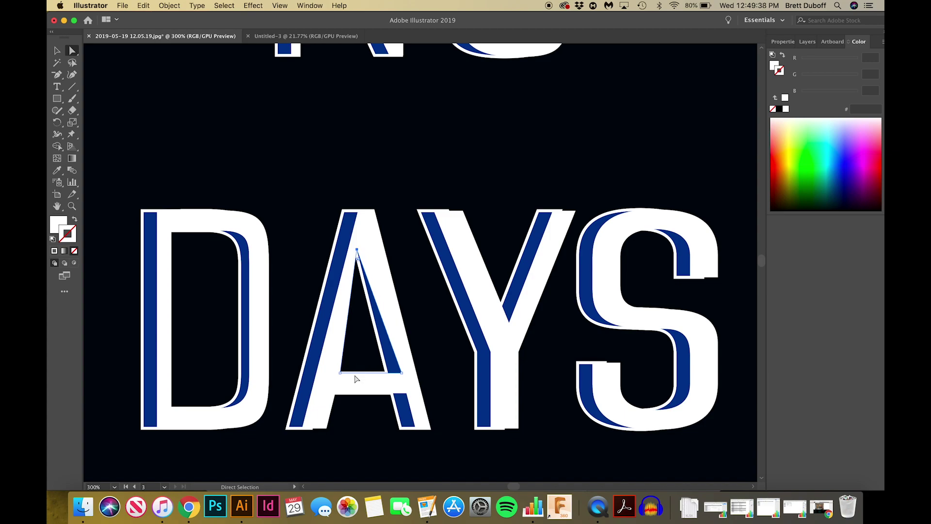
# - Move the white A's left leg inner foot corner and the crossbar's lower-left corner left to line up with the blue A
pyautogui.click(326, 429)
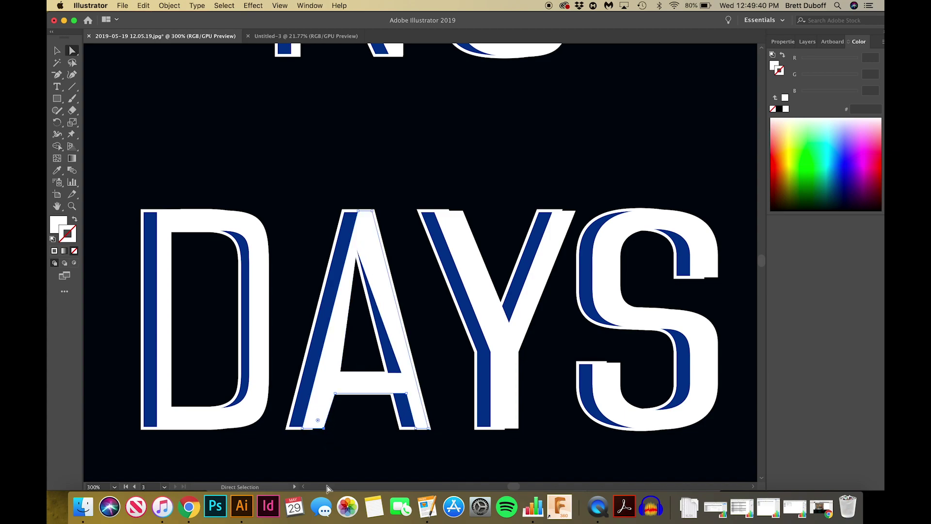
pyautogui.press('Left')
pyautogui.press('Left')
pyautogui.press('Left')
pyautogui.press('Left')
pyautogui.press('Left')
pyautogui.press('Left')
pyautogui.press('Left')
pyautogui.press('Left')
pyautogui.press('Left')
pyautogui.press('Left')
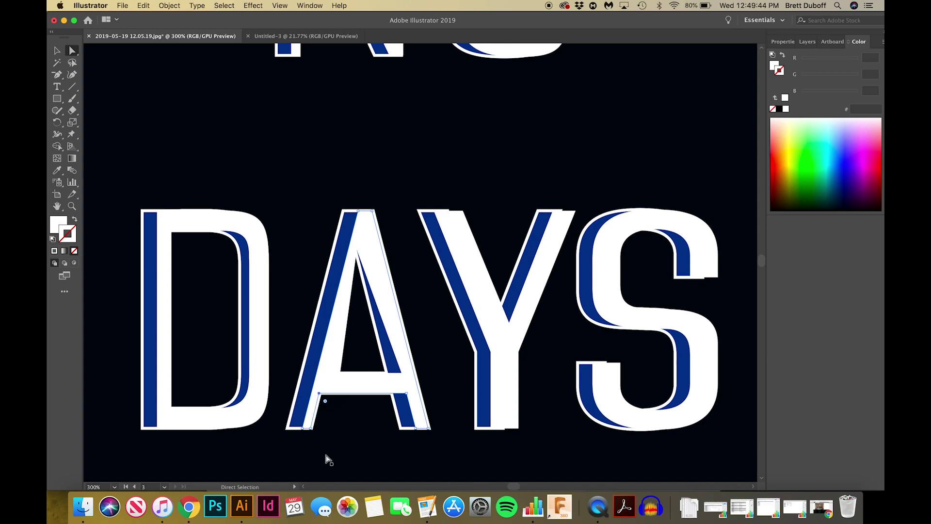
# - Move the lower-left corner of the white A's triangular counter left toward the blue A's left leg
pyautogui.click(340, 373)
pyautogui.press('Left')
pyautogui.press('Left')
pyautogui.press('Left')
pyautogui.press('Left')
pyautogui.press('Left')
pyautogui.press('Left')
pyautogui.press('Left')
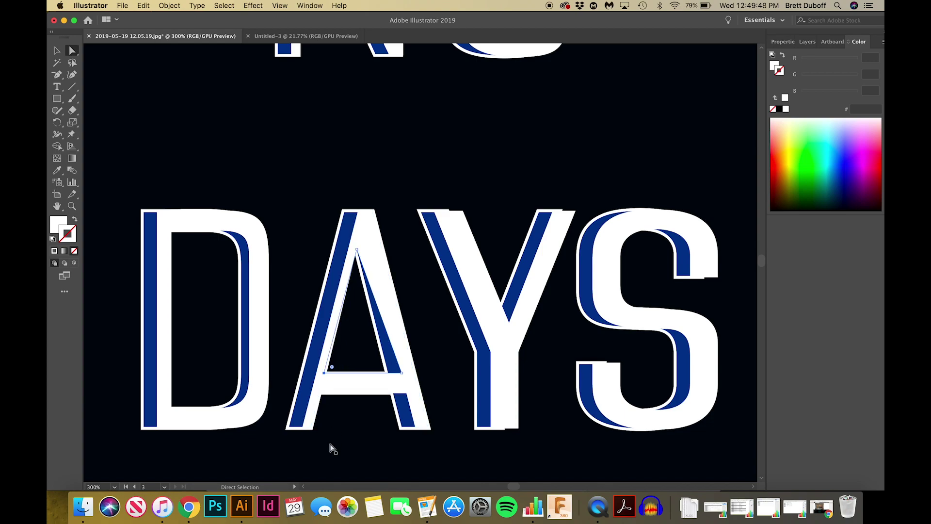
# - Raise the apex of the white A's counter and move its lower-right corner left to narrow the blue band along the right leg
pyautogui.click(356, 251)
pyautogui.press('Up')
pyautogui.press('Up')
pyautogui.press('Up')
pyautogui.press('Up')
pyautogui.press('Up')
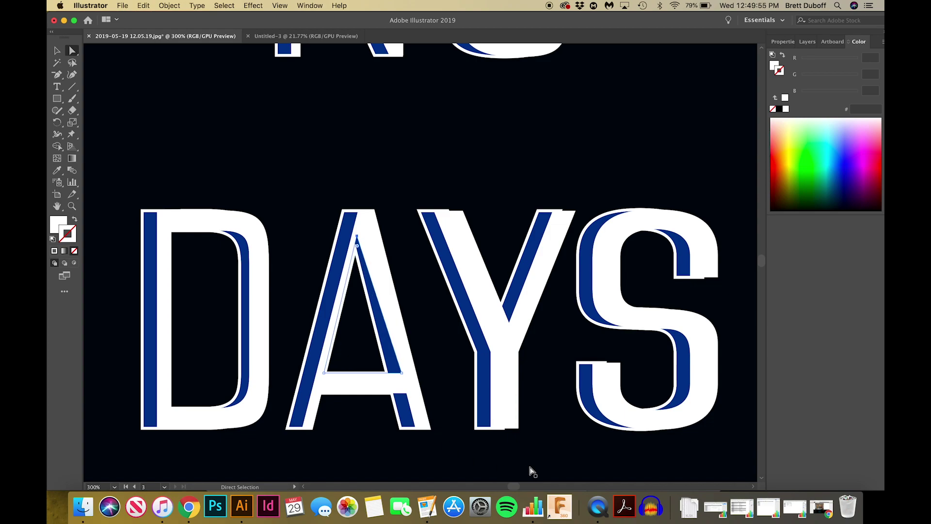
pyautogui.click(402, 373)
pyautogui.press('Left')
pyautogui.press('Left')
pyautogui.press('Left')
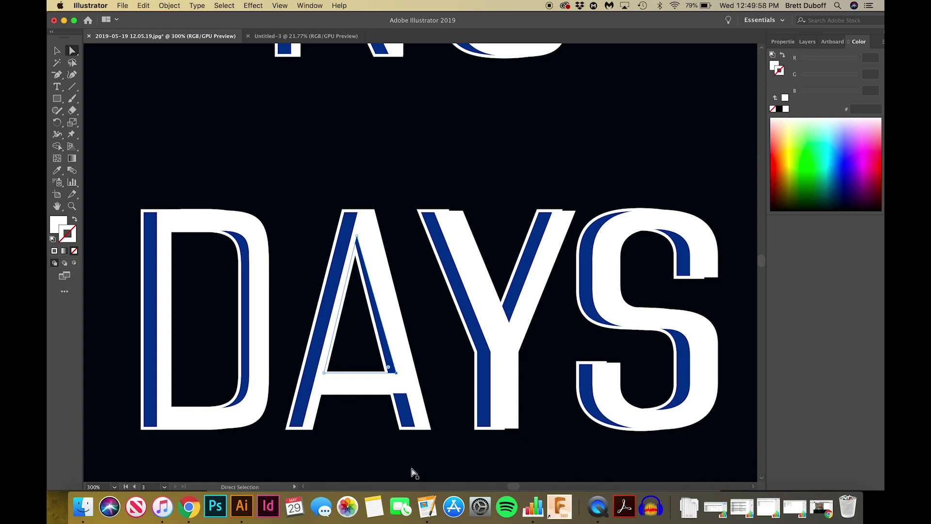
pyautogui.click(359, 237)
pyautogui.press('Up')
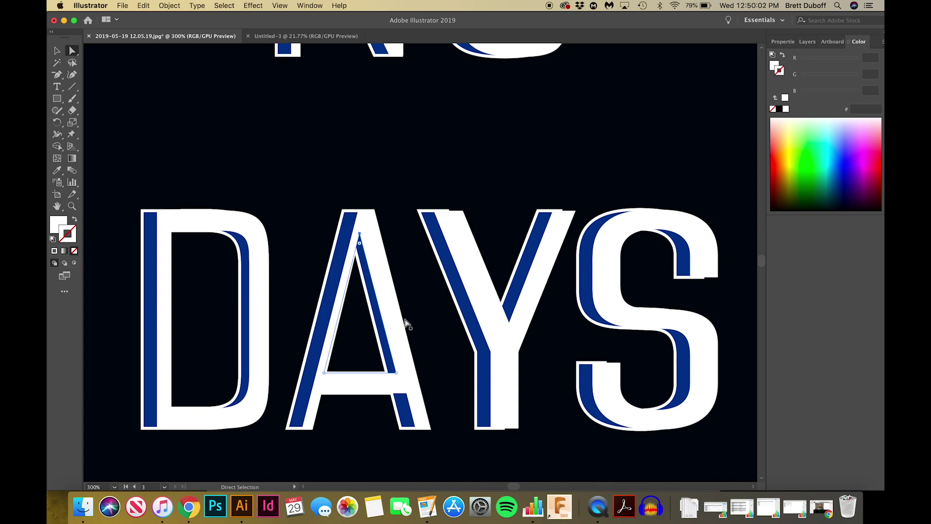
# - Move the white Y's top-right corner and the stem's two right-side points left to line up with the blue Y behind it
pyautogui.click(429, 357)
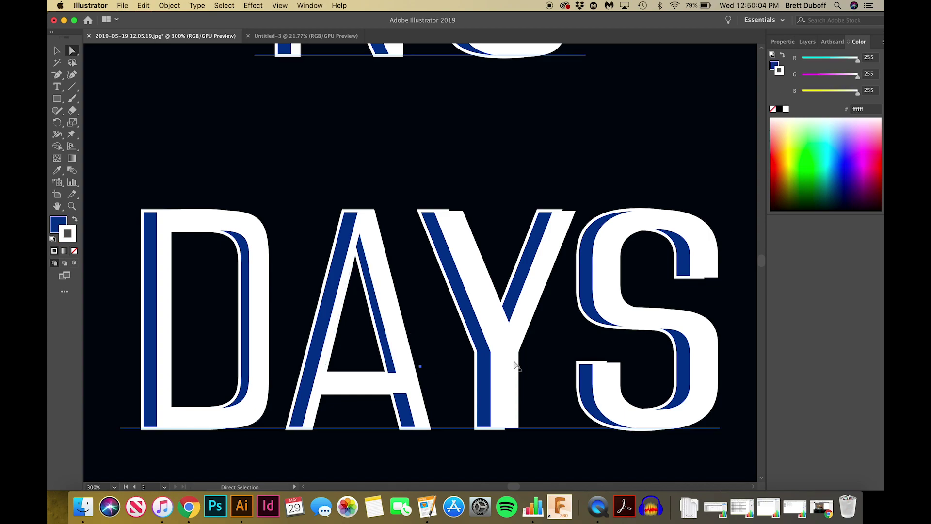
pyautogui.click(518, 367)
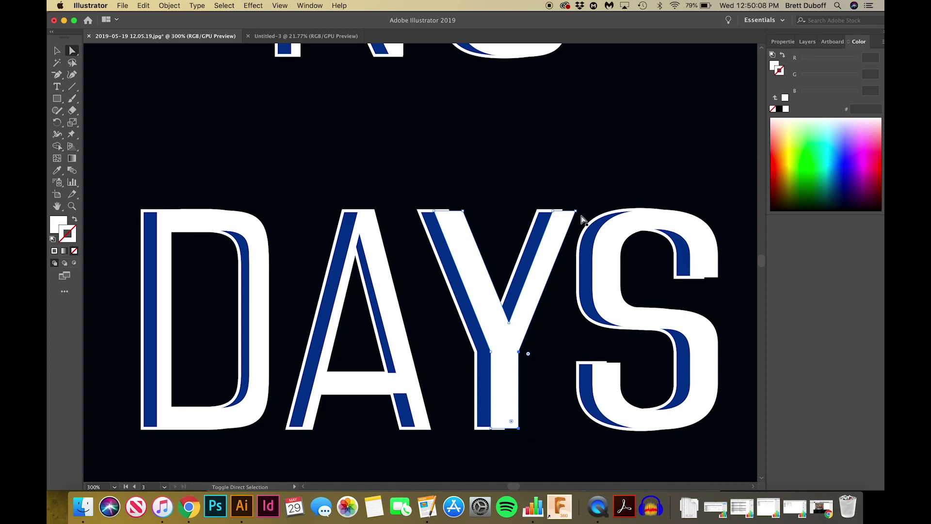
pyautogui.press('super+z')
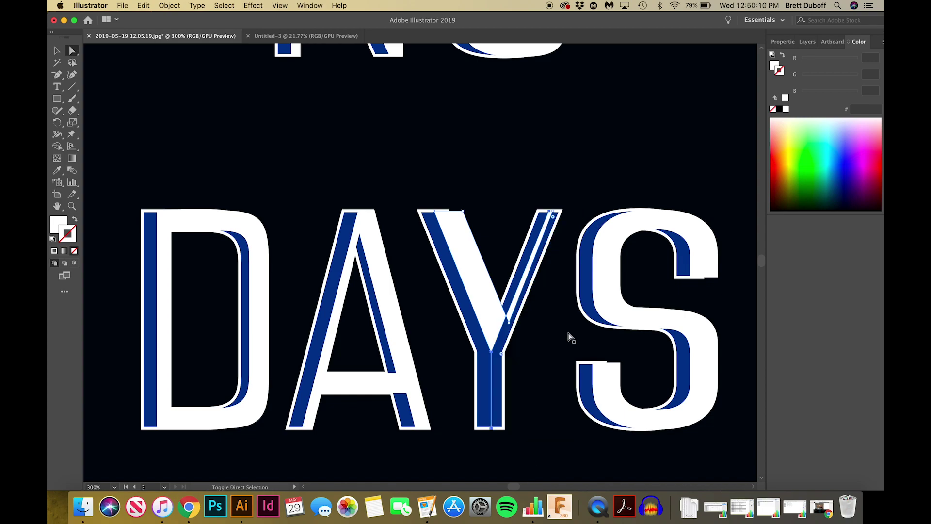
pyautogui.press('super+shift+z')
pyautogui.press('Left')
pyautogui.press('Left')
pyautogui.press('Left')
pyautogui.press('Left')
pyautogui.press('Left')
pyautogui.press('Left')
pyautogui.press('Left')
pyautogui.press('Left')
pyautogui.press('Left')
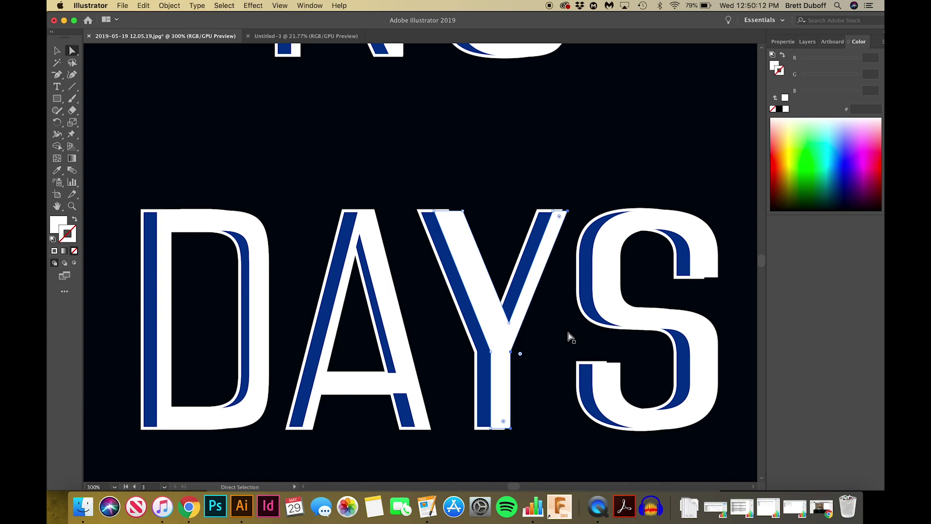
# - Shift the white Y's inner fork point and the left arm's inner top corner slightly left together
pyautogui.click(509, 322)
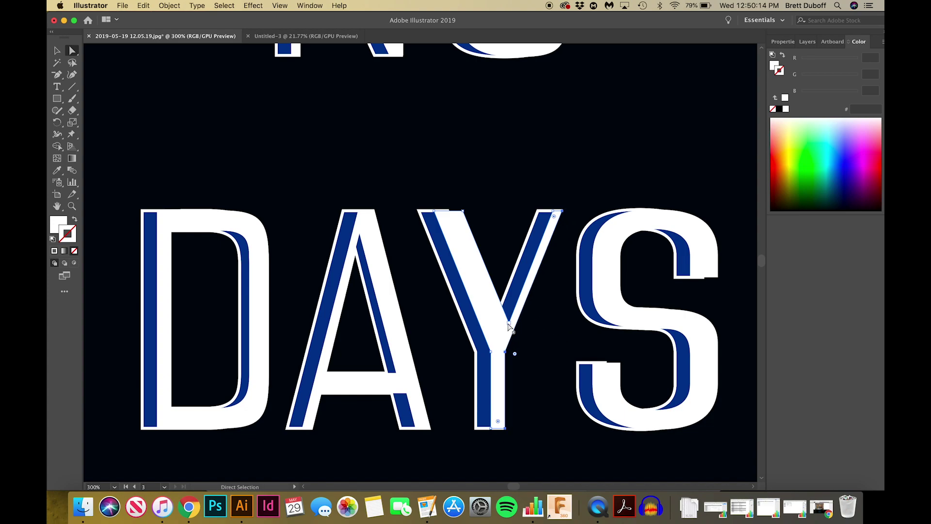
pyautogui.keyDown('shift'); pyautogui.click(462, 212); pyautogui.keyUp('shift')
pyautogui.press('Left')
pyautogui.press('Left')
pyautogui.press('Left')
pyautogui.press('Left')
pyautogui.press('Left')
pyautogui.press('Left')
pyautogui.press('Left')
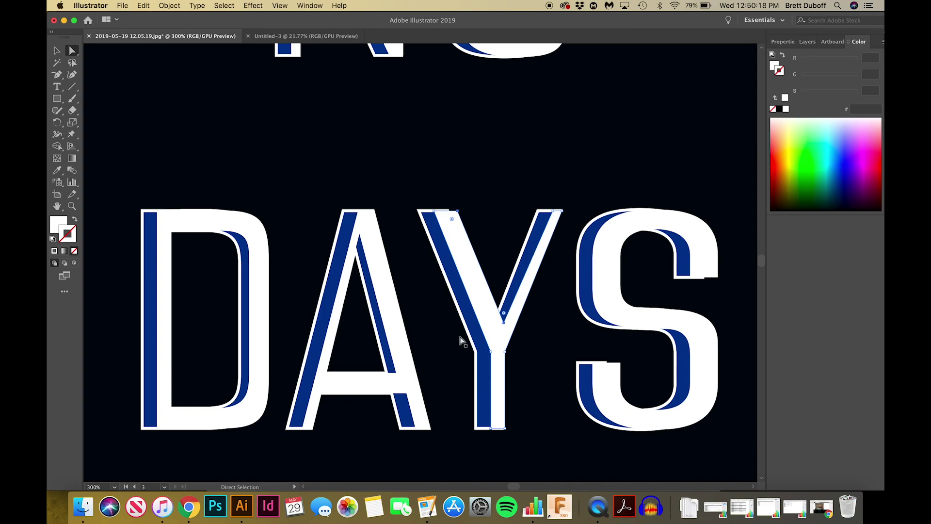
pyautogui.press('Left')
pyautogui.press('Left')
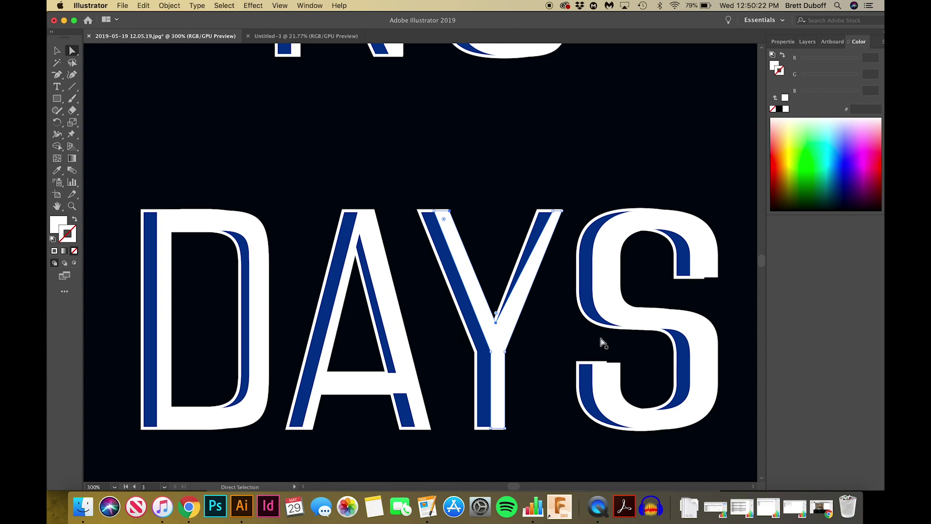
pyautogui.press('Right')
pyautogui.press('Right')
pyautogui.press('Right')
pyautogui.press('Right')
pyautogui.press('Right')
pyautogui.press('Right')
pyautogui.press('Right')
pyautogui.press('Right')
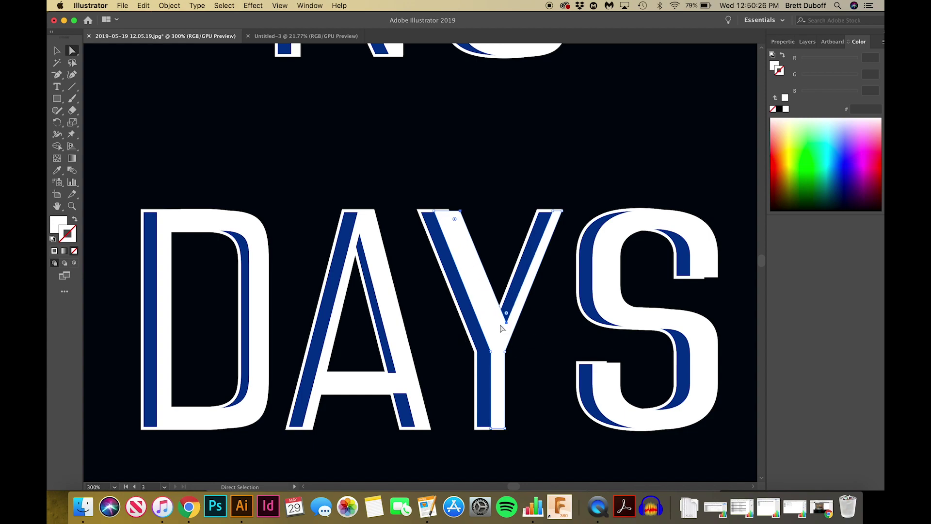
# - Move the white Y's inner fork point left and down to deepen the V between the arms
pyautogui.click(478, 412)
pyautogui.press('Left')
pyautogui.press('Left')
pyautogui.press('Left')
pyautogui.press('Left')
pyautogui.press('Left')
pyautogui.press('Down')
pyautogui.press('Down')
pyautogui.press('Down')
pyautogui.press('Down')
pyautogui.press('Right')
pyautogui.press('Right')
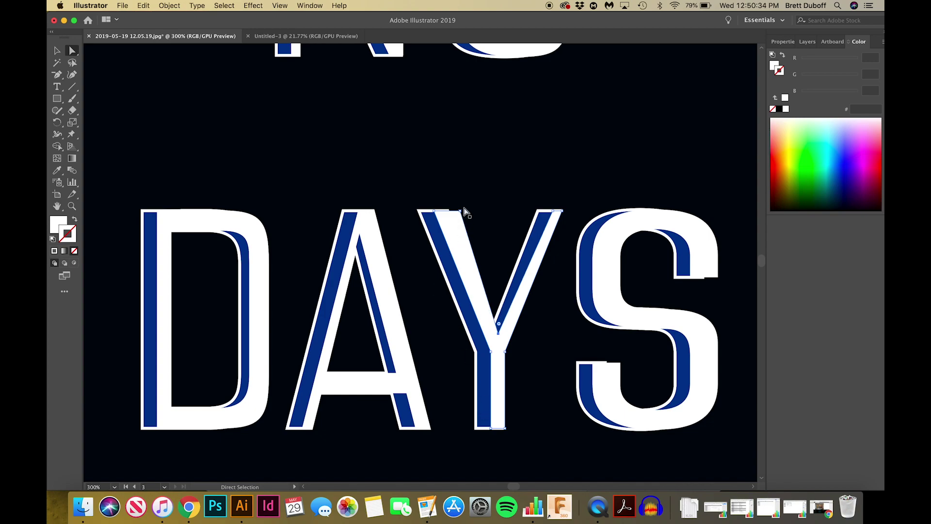
# - Move the inner top corner of the white Y's left arm left to line up with the blue Y's edge
pyautogui.press('Left')
pyautogui.press('Left')
pyautogui.press('Left')
pyautogui.press('Left')
pyautogui.press('Left')
pyautogui.press('Left')
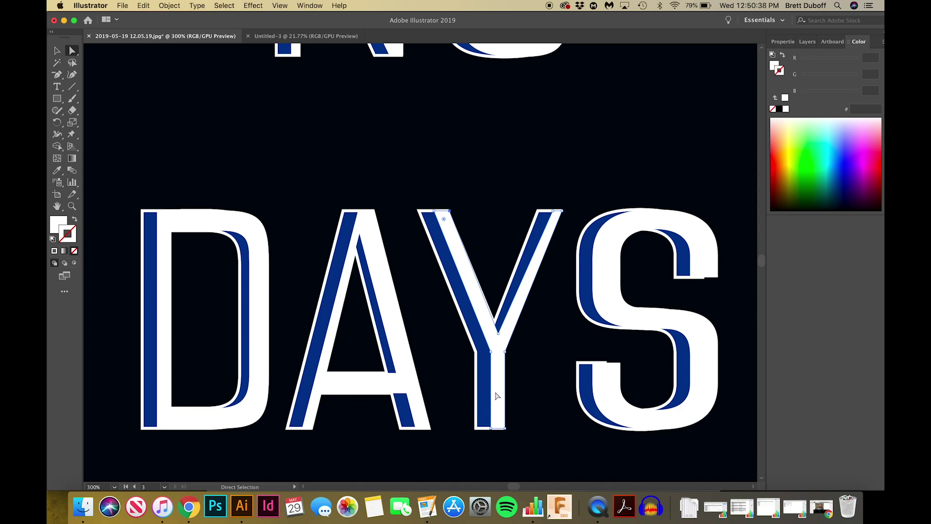
pyautogui.click(505, 352)
pyautogui.click(620, 365)
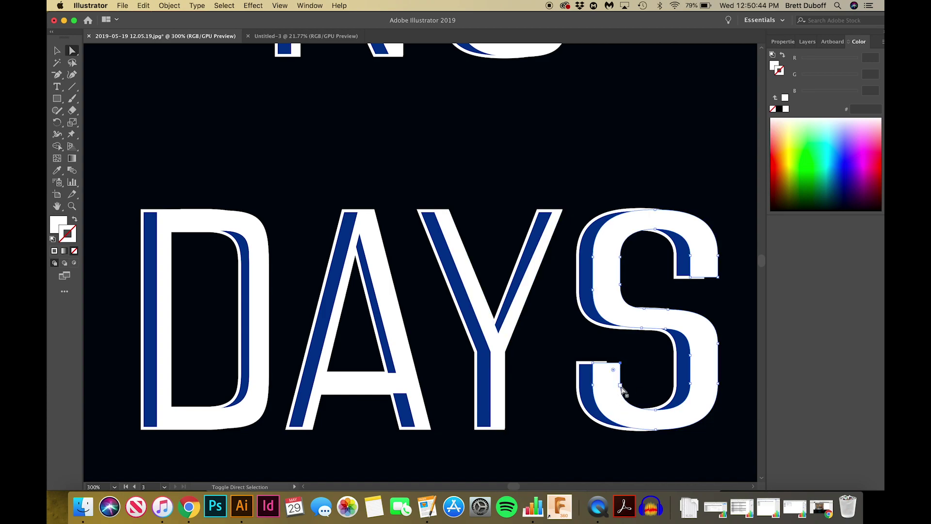
# - Lower the top edge of the white A slightly so a thin blue strip shows above it
pyautogui.click(372, 211)
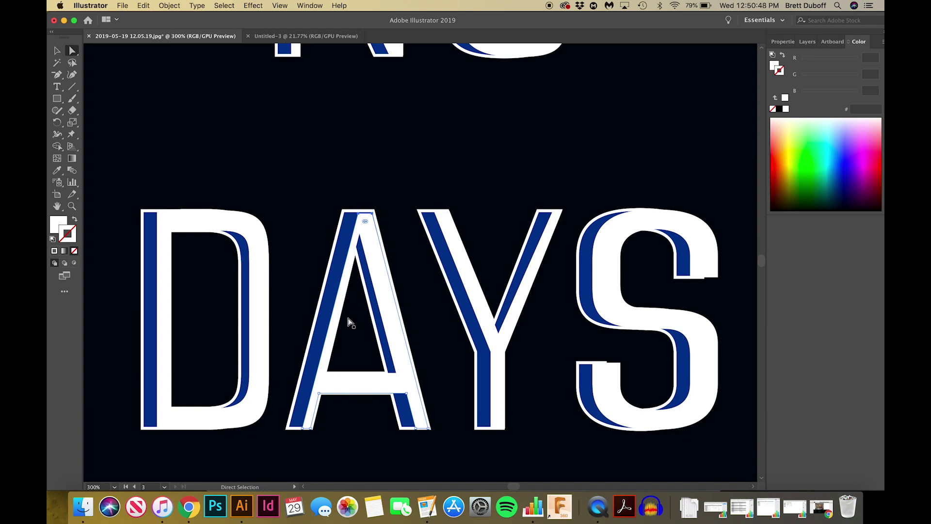
pyautogui.click(371, 191)
pyautogui.click(374, 217)
pyautogui.click(374, 218)
pyautogui.press('Down')
pyautogui.press('Down')
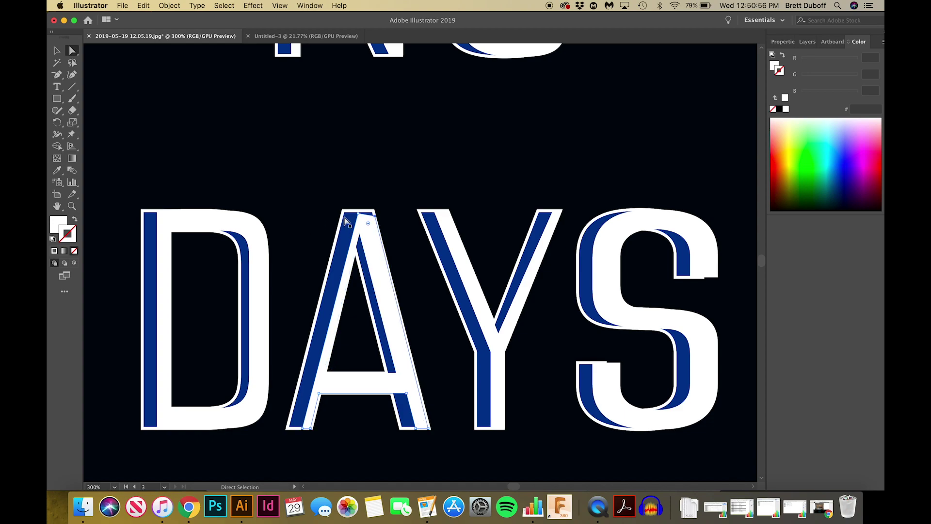
pyautogui.click(339, 295)
# - Lower the white D's top edge, shift its right side slightly left, and bend the top curve handle down to reveal a blue strip
pyautogui.click(156, 213)
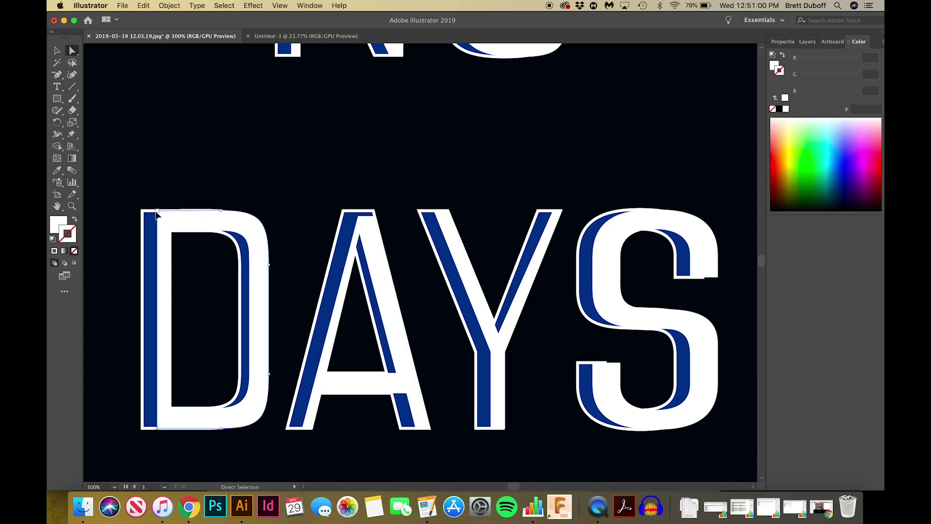
pyautogui.click(223, 213)
pyautogui.press('super+z')
pyautogui.press('super+shift+z')
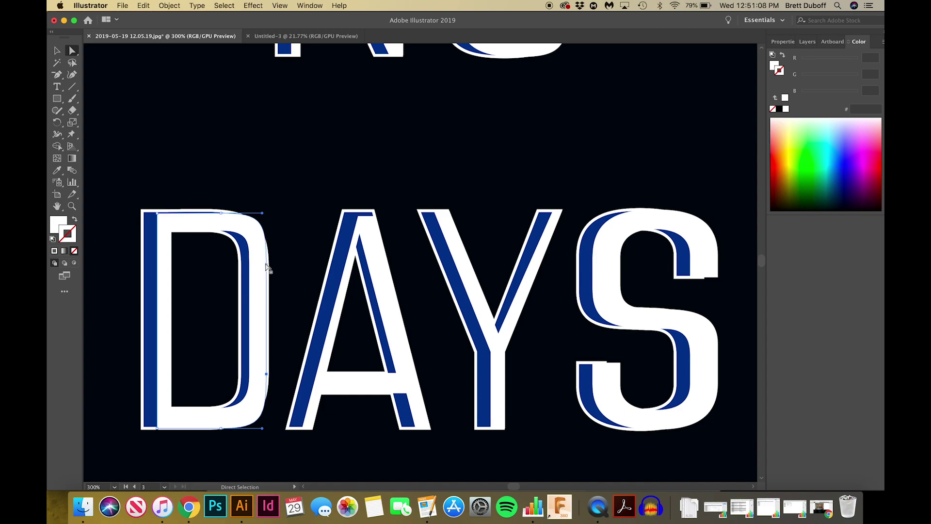
pyautogui.click(222, 213)
pyautogui.moveTo(260, 214); pyautogui.dragTo(262, 224)
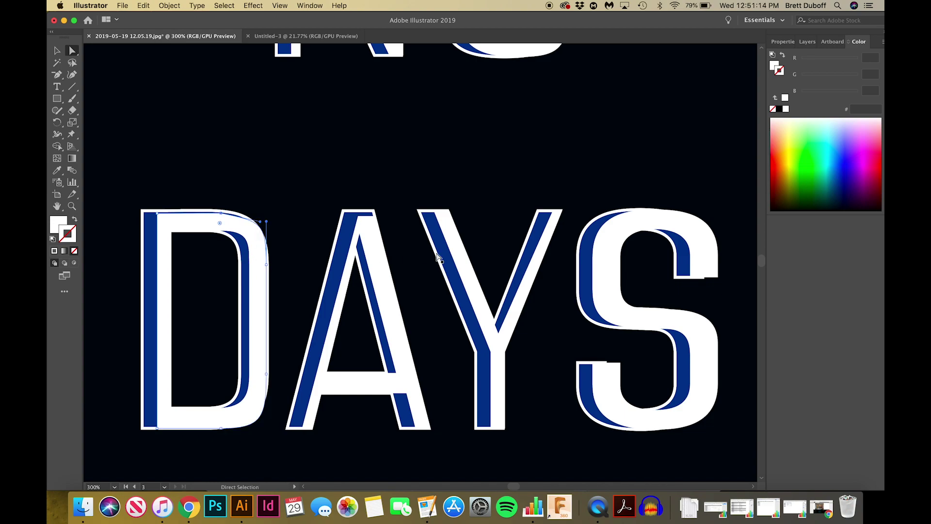
# - Lower the top edge of the white Y's left arm slightly to reveal a thin blue strip
pyautogui.click(448, 220)
pyautogui.click(440, 213)
pyautogui.press('Down')
pyautogui.press('Down')
pyautogui.press('Down')
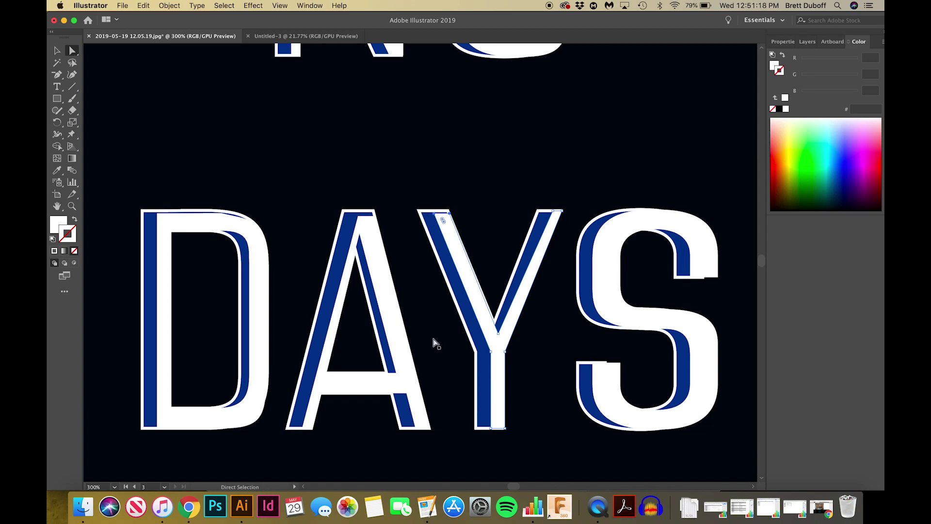
pyautogui.press('Up')
pyautogui.press('Left')
# - Move the top-right corner of the white Y's right arm slightly left and down to reveal a blue strip
pyautogui.click(563, 211)
pyautogui.press('Left')
pyautogui.press('Down')
pyautogui.press('Left')
pyautogui.press('Down')
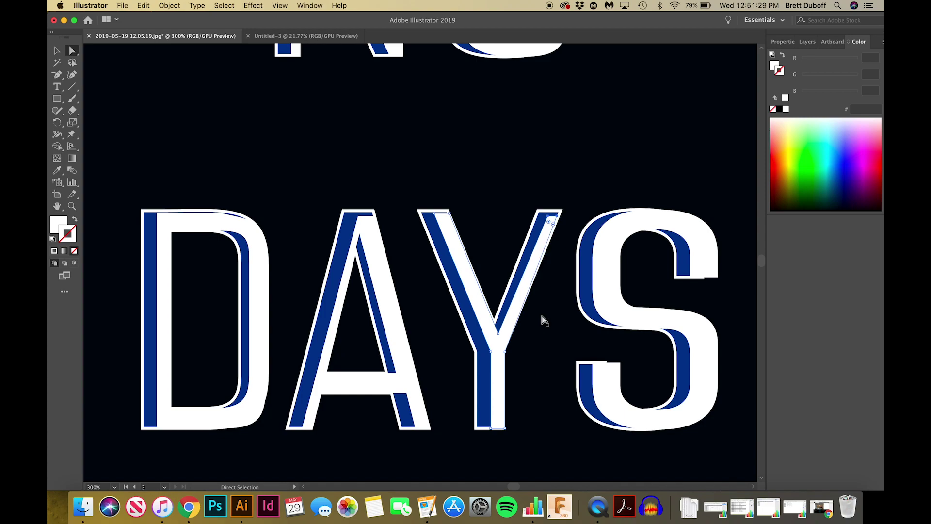
pyautogui.click(436, 215)
# - Move the left-side points of the white S's upper inner curve left to thin the white stroke
pyautogui.click(620, 256)
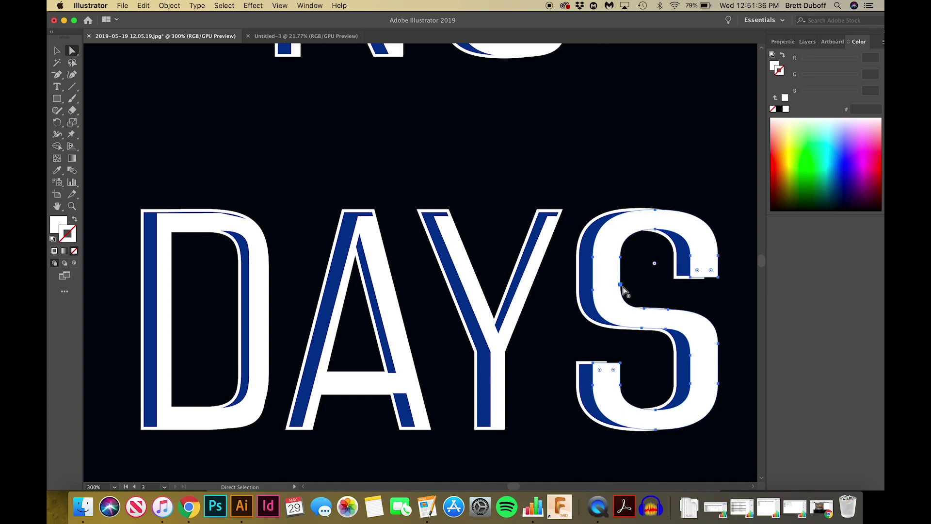
pyautogui.press('Left')
pyautogui.press('Left')
pyautogui.press('Left')
pyautogui.press('Left')
pyautogui.press('Left')
pyautogui.press('Left')
pyautogui.press('Left')
pyautogui.press('Left')
pyautogui.press('Left')
pyautogui.press('Left')
pyautogui.press('Left')
pyautogui.press('Left')
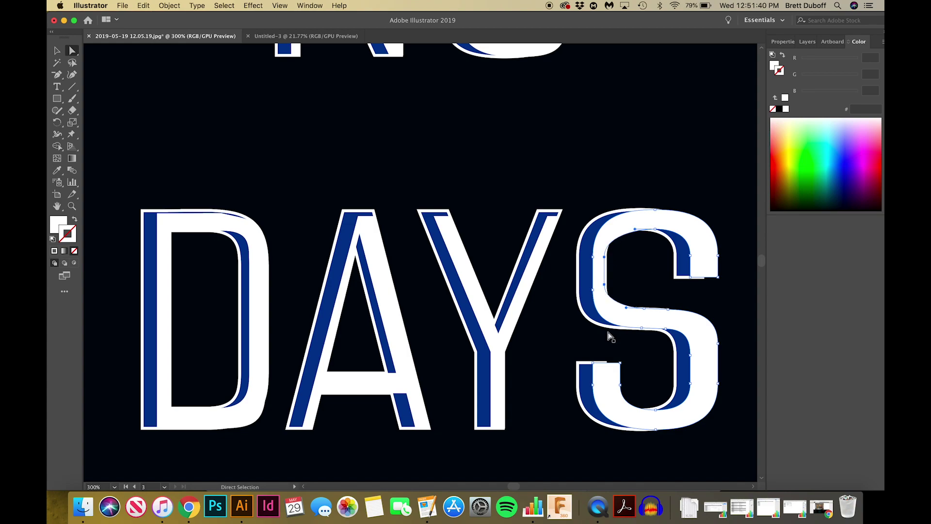
pyautogui.press('Right')
pyautogui.press('Right')
pyautogui.click(656, 230)
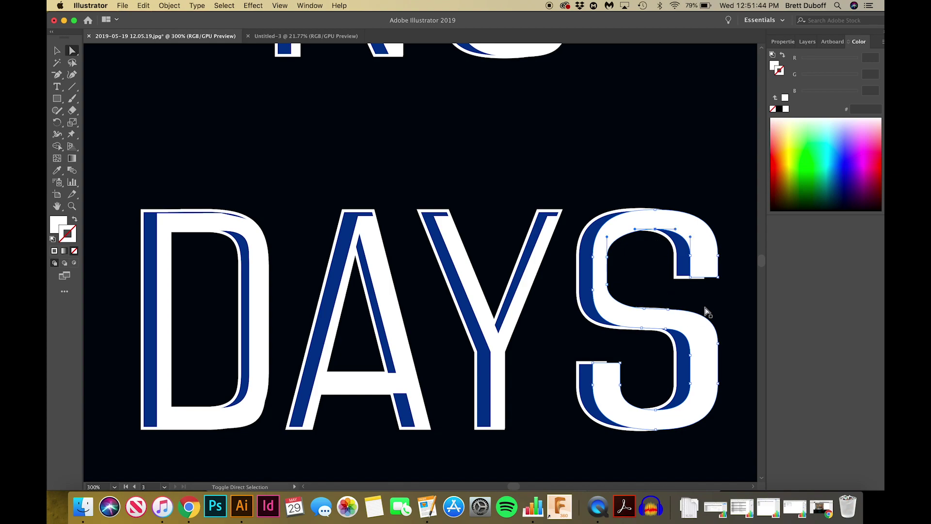
# - Move the outer right points of the white S's upper terminal left to line up with the blue S
pyautogui.click(718, 277)
pyautogui.press('Left')
pyautogui.press('Left')
pyautogui.press('Left')
pyautogui.press('Left')
pyautogui.press('Left')
pyautogui.press('Left')
pyautogui.press('Left')
pyautogui.press('Left')
pyautogui.press('Left')
pyautogui.press('Left')
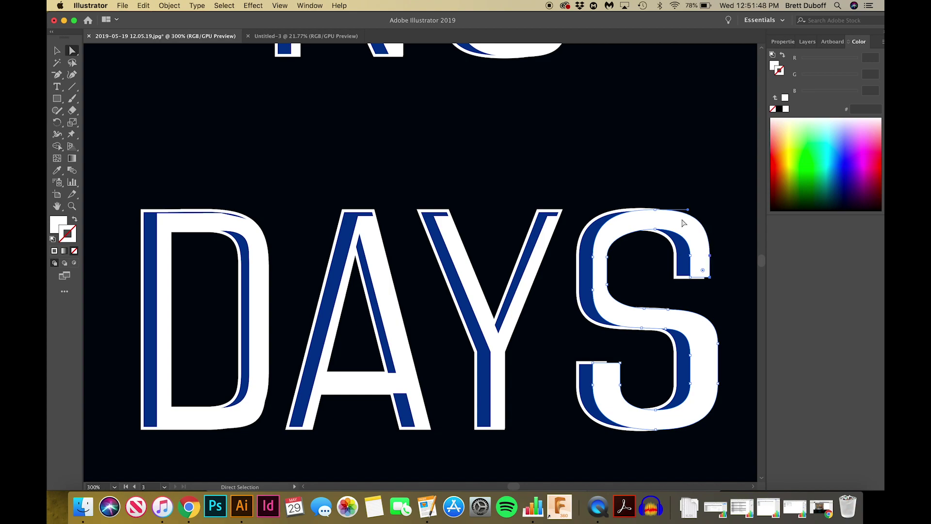
pyautogui.press('Right')
pyautogui.press('Right')
# - Lower the white S's top outer curve point and tilt its right handle downward to expose a blue strip
pyautogui.click(657, 213)
pyautogui.press('Down')
pyautogui.press('Down')
pyautogui.press('Down')
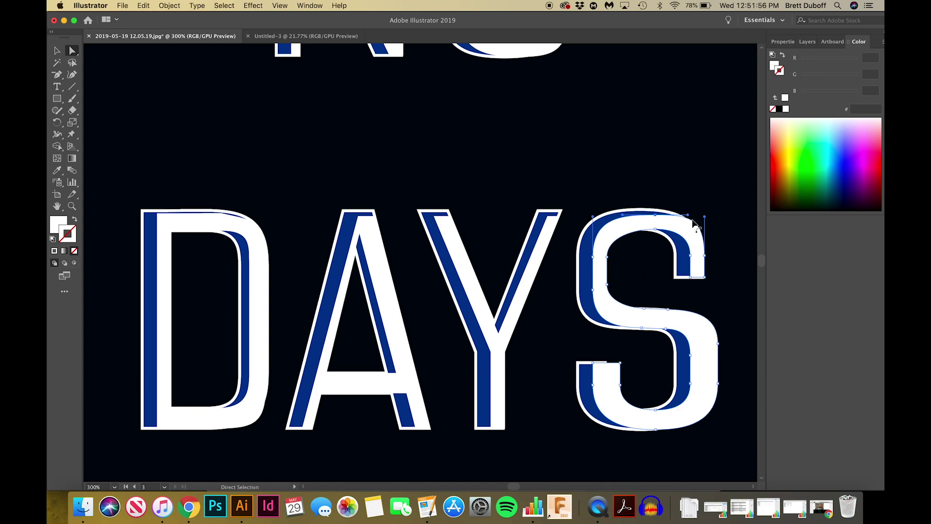
pyautogui.moveTo(691, 221); pyautogui.dragTo(684, 225)
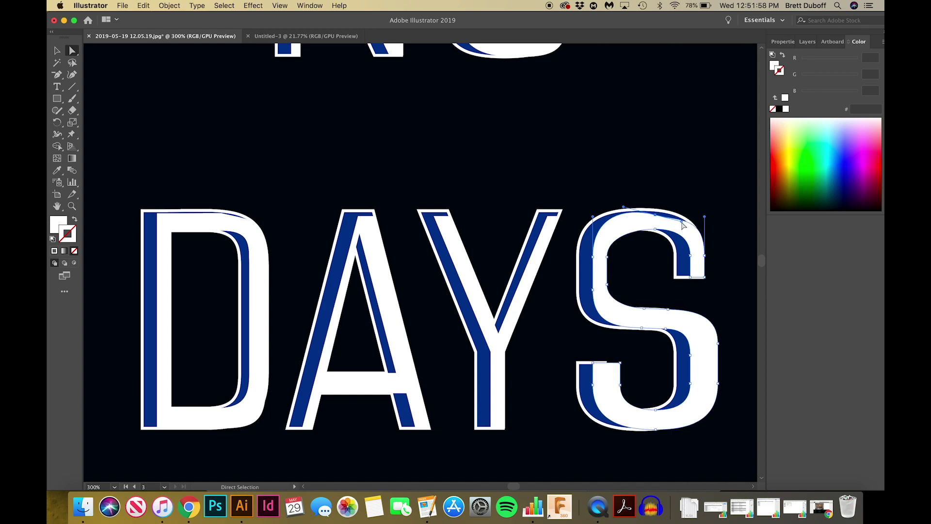
# - Adjust the curve handle above the white S's upper terminal inward to smooth the top-right shoulder
pyautogui.click(704, 255)
pyautogui.moveTo(702, 216); pyautogui.dragTo(694, 219)
pyautogui.click(693, 232)
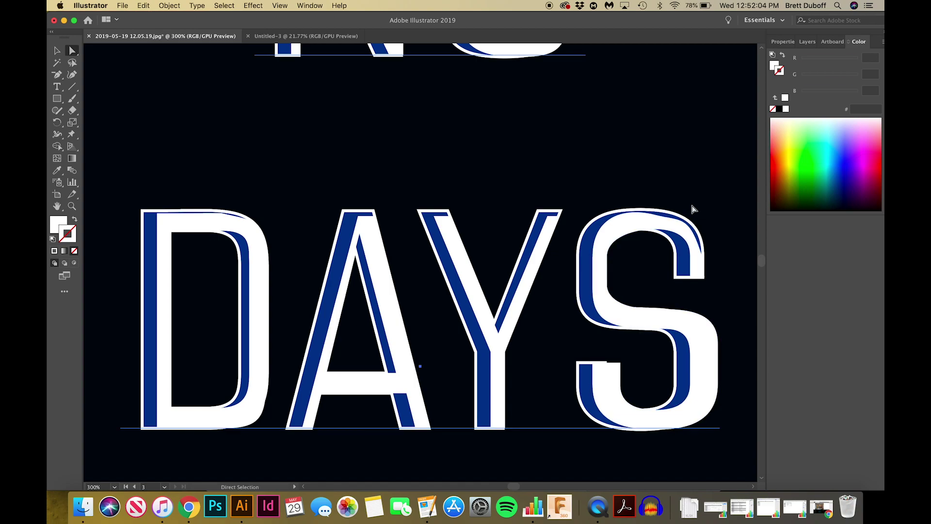
pyautogui.click(700, 260)
pyautogui.click(702, 256)
pyautogui.moveTo(692, 215); pyautogui.dragTo(697, 218)
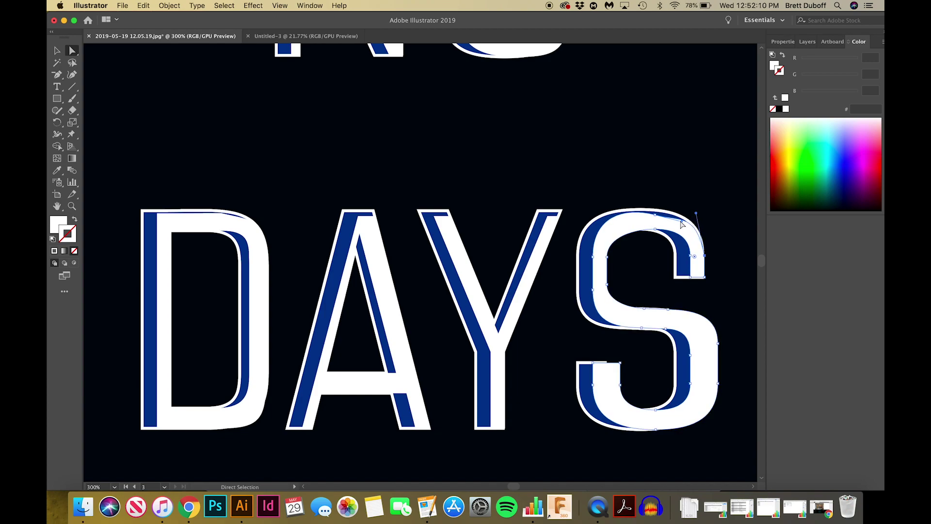
pyautogui.click(665, 191)
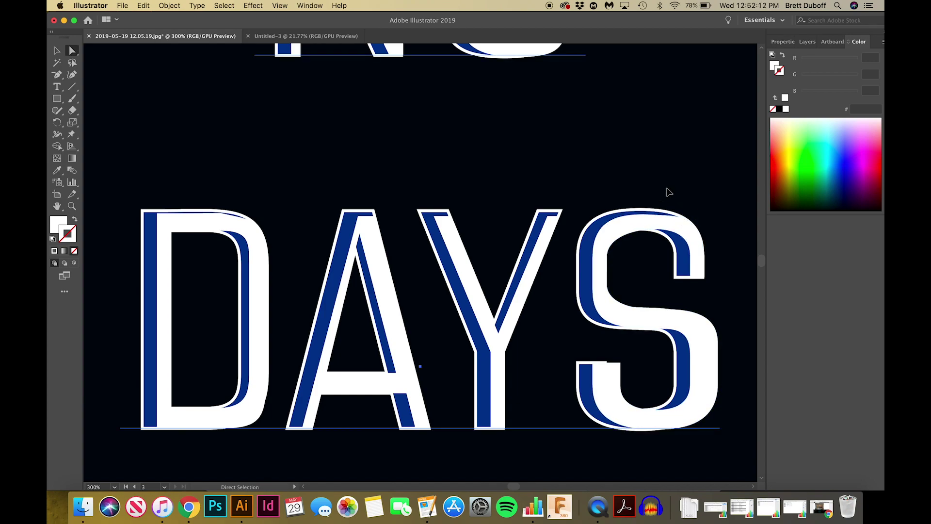
# - Move the two outer right points of the white S's lower bowl left to line up with the blue S
pyautogui.click(604, 305)
pyautogui.click(606, 284)
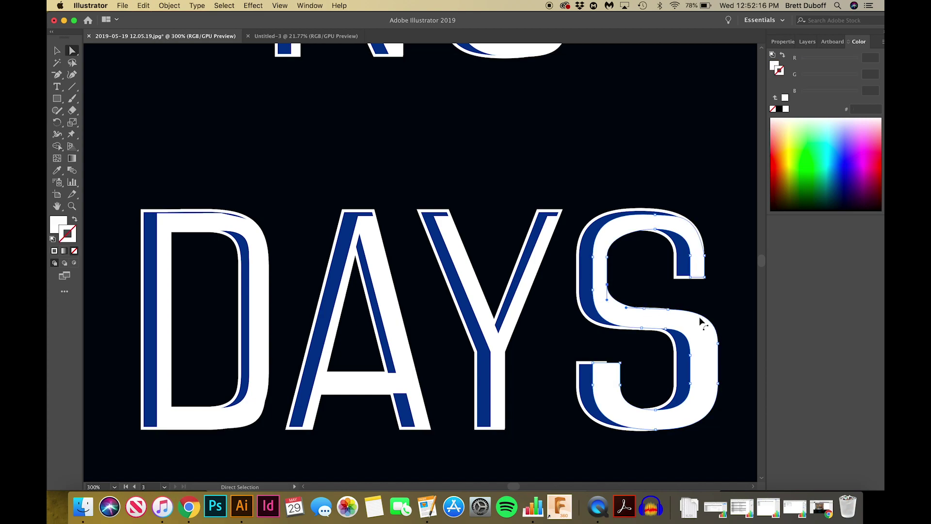
pyautogui.click(717, 343)
pyautogui.keyDown('shift'); pyautogui.click(719, 387); pyautogui.keyUp('shift')
pyautogui.press('Left')
pyautogui.press('Left')
pyautogui.press('Left')
pyautogui.press('Left')
pyautogui.press('Left')
pyautogui.press('Left')
pyautogui.press('Left')
pyautogui.press('Left')
pyautogui.press('Left')
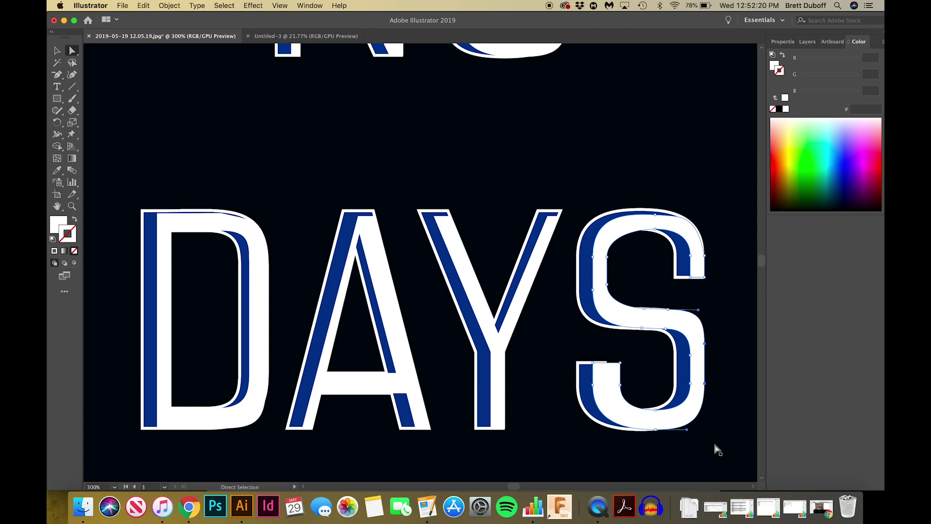
# - Shift the outer and inner bottom curve points of the white S's lower bowl left
pyautogui.click(657, 430)
pyautogui.press('Left')
pyautogui.press('Left')
pyautogui.press('Left')
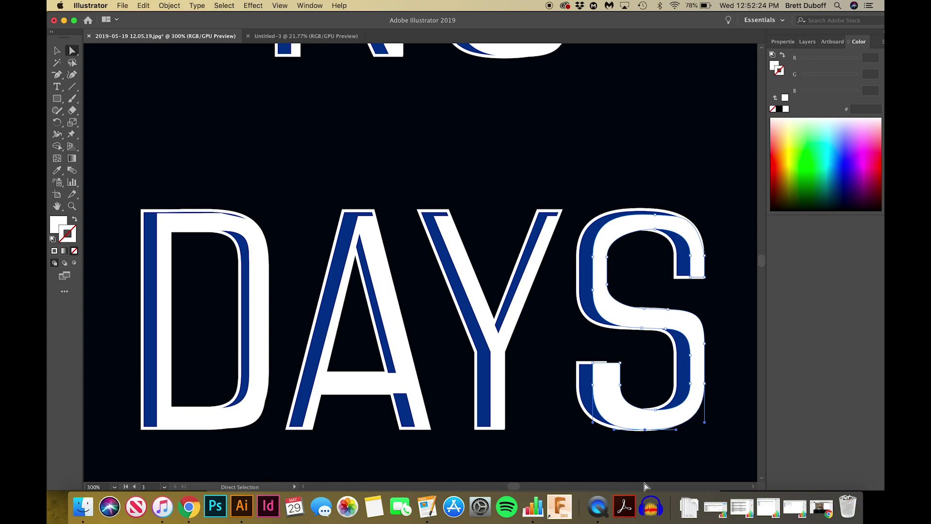
pyautogui.click(664, 409)
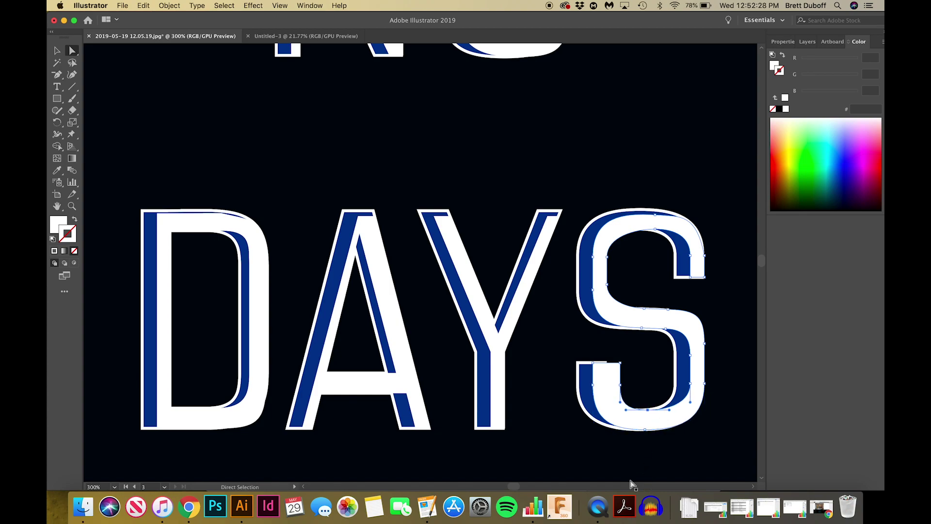
# - Shift the inner edge of the white S's lower-left terminal left to line up with the blue S
pyautogui.click(631, 480)
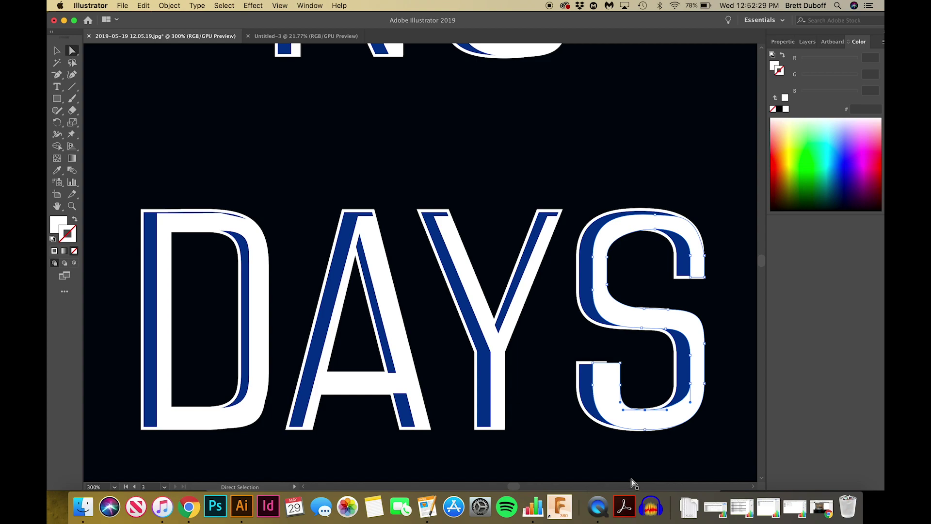
pyautogui.click(621, 363)
pyautogui.press('Left')
pyautogui.press('Left')
pyautogui.press('Left')
pyautogui.press('Left')
pyautogui.press('Left')
pyautogui.press('Left')
pyautogui.press('Left')
pyautogui.press('Left')
pyautogui.press('Left')
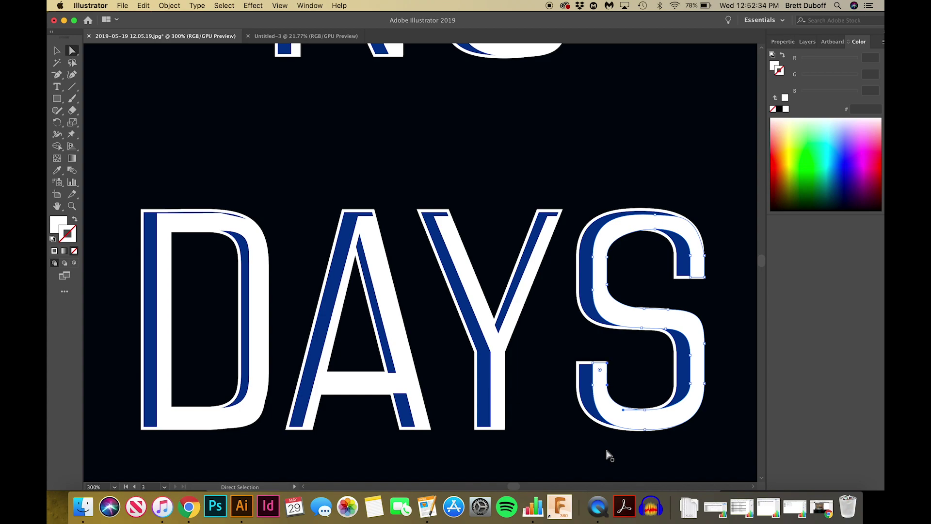
# - Lower the two upper curve points of the white S's middle stroke to expose a thin blue strip
pyautogui.click(649, 381)
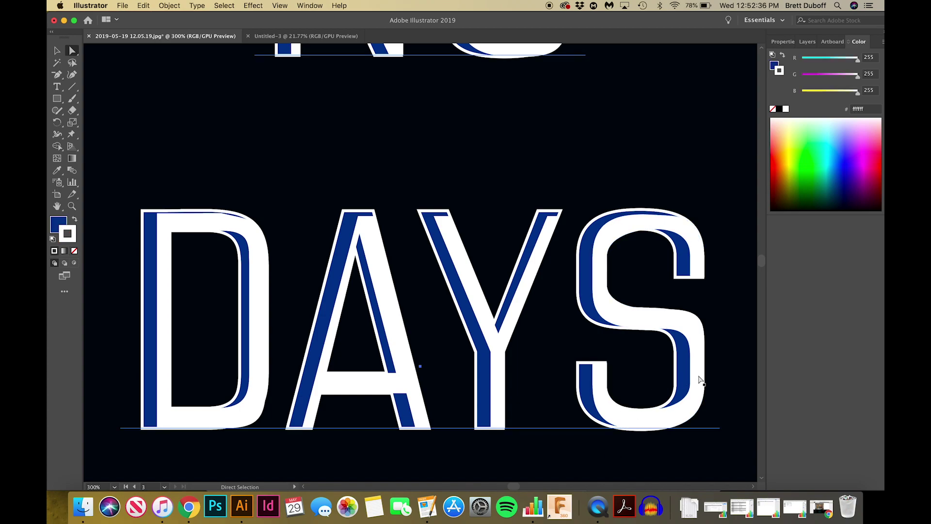
pyautogui.click(704, 344)
pyautogui.click(705, 344)
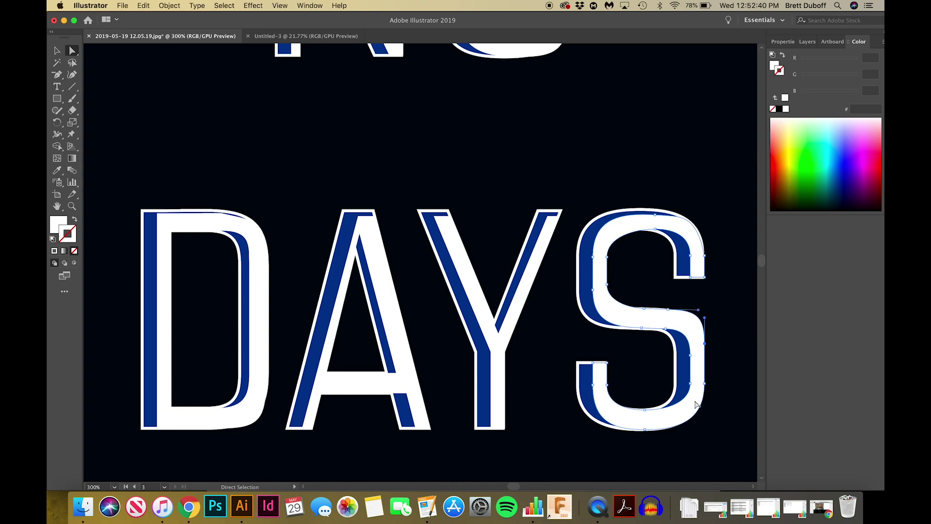
pyautogui.click(669, 310)
pyautogui.click(643, 308)
pyautogui.press('Down')
pyautogui.press('Down')
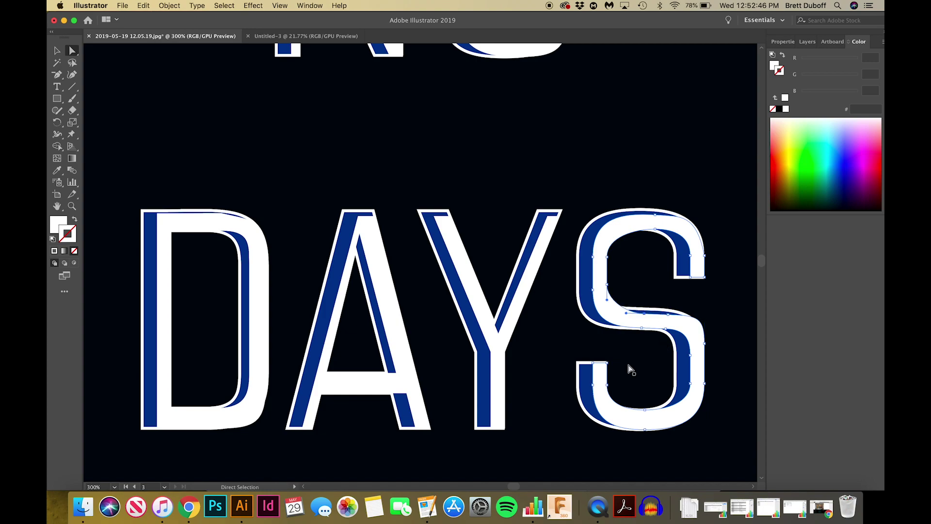
# - Try to pull the curve handle at the right shoulder of the white S's middle stroke inward
pyautogui.click(706, 316)
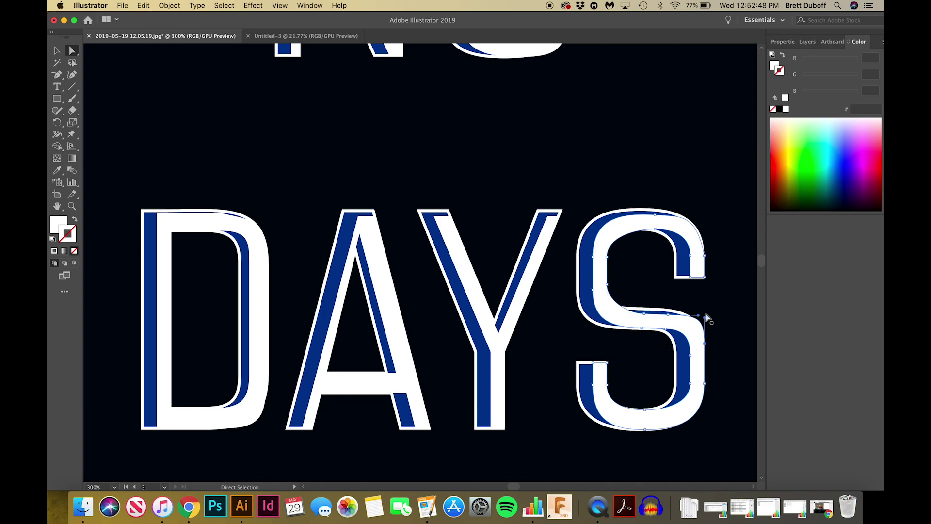
pyautogui.press('super+a')
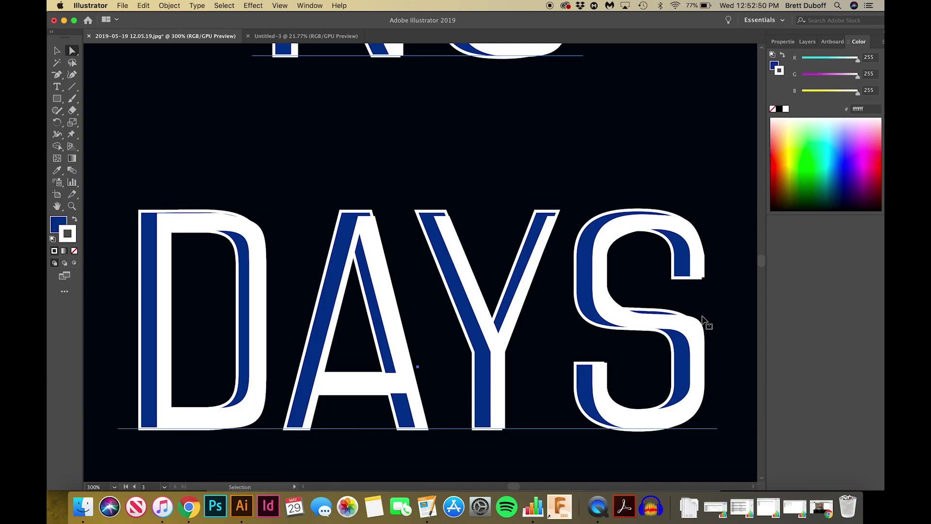
pyautogui.click(704, 344)
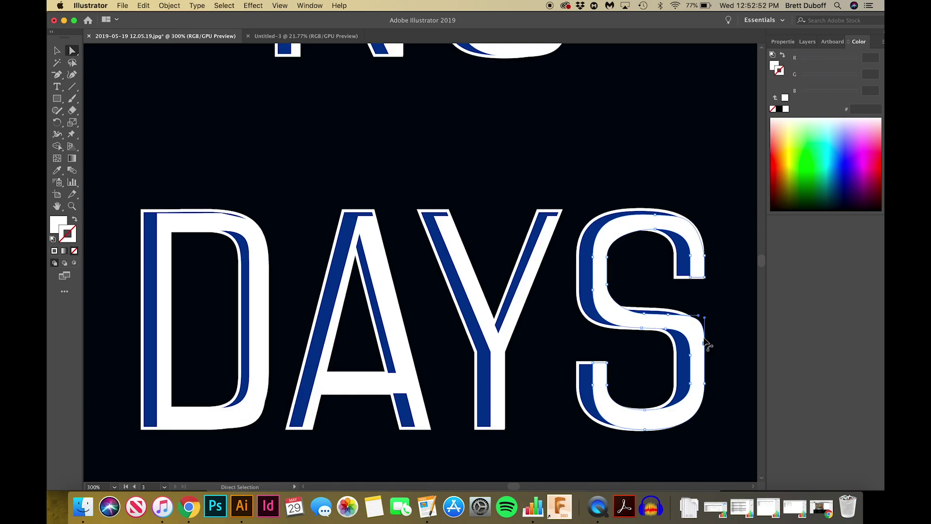
pyautogui.click(703, 318)
pyautogui.click(697, 315)
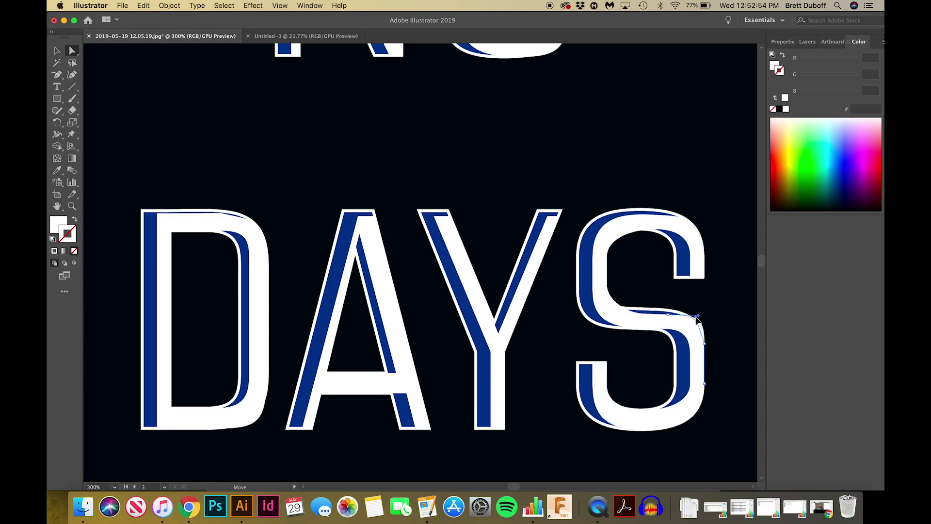
pyautogui.moveTo(696, 317); pyautogui.dragTo(695, 336)
pyautogui.click(724, 327)
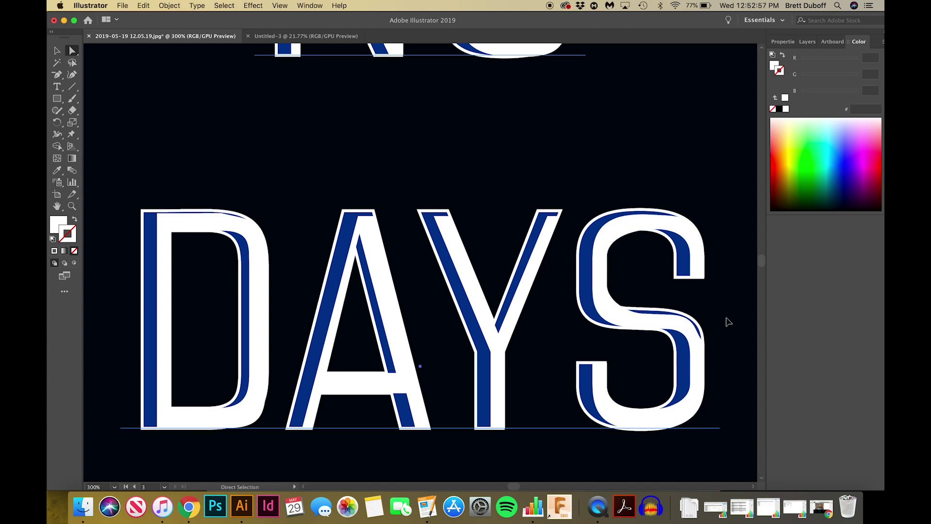
pyautogui.click(688, 379)
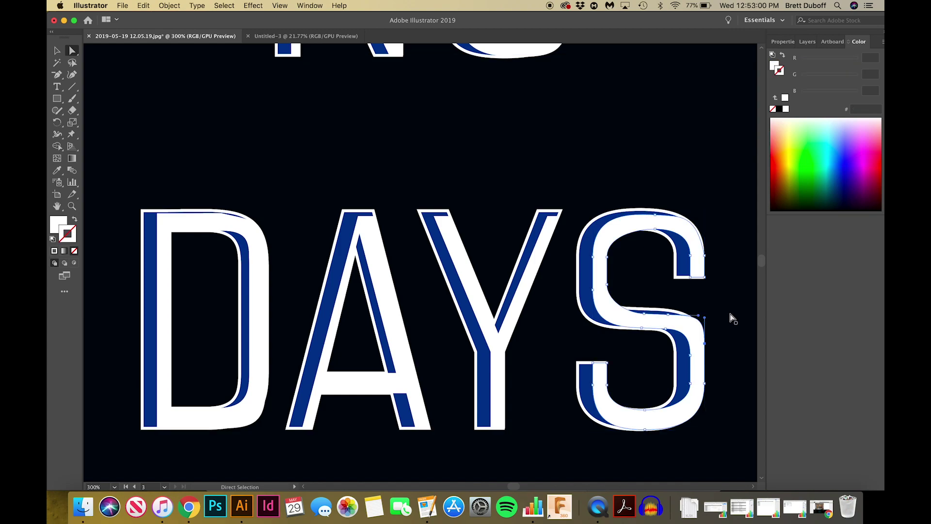
pyautogui.click(703, 262)
# - Move the two right corners of the first white F's middle arm in OFF left to match the blue F
pyautogui.scroll(-10, 764, 265)
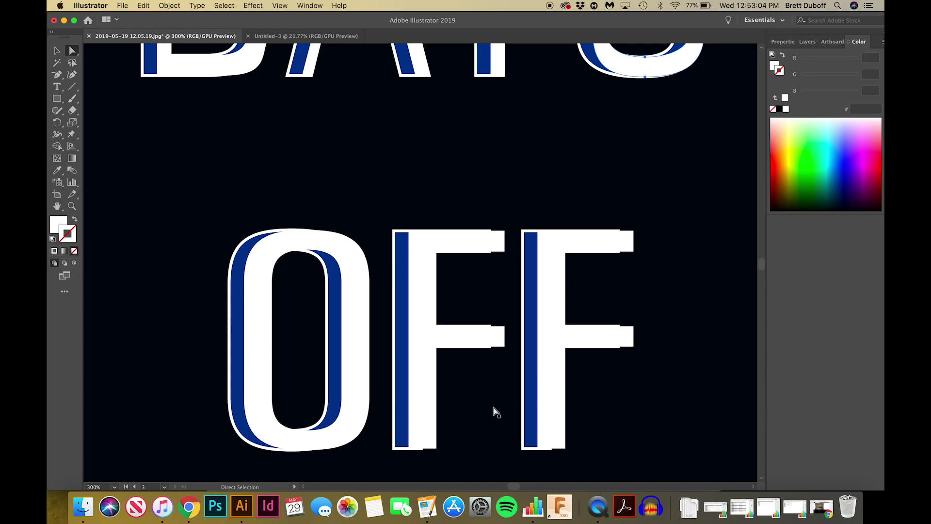
pyautogui.click(504, 347)
pyautogui.keyDown('shift'); pyautogui.click(504, 328); pyautogui.keyUp('shift')
pyautogui.press('Left')
pyautogui.press('Left')
pyautogui.press('Left')
pyautogui.press('Left')
pyautogui.press('Left')
pyautogui.press('Left')
pyautogui.press('Left')
pyautogui.press('Left')
pyautogui.press('Left')
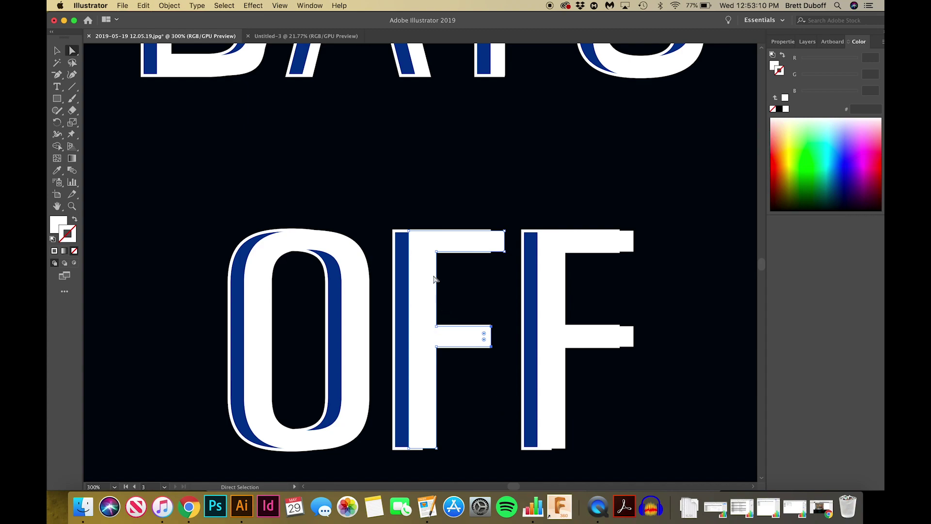
# - Move the two right corners of the first white F's top arm left to match the blue F
pyautogui.click(409, 232)
pyautogui.moveTo(507, 228); pyautogui.dragTo(505, 253)
pyautogui.press('Left')
pyautogui.press('Left')
pyautogui.press('Left')
pyautogui.press('Left')
pyautogui.press('Left')
pyautogui.press('Left')
pyautogui.press('Left')
pyautogui.press('Left')
pyautogui.press('Left')
# - Lower the top edge of the first white F to expose a blue strip above its top arm
pyautogui.click(409, 232)
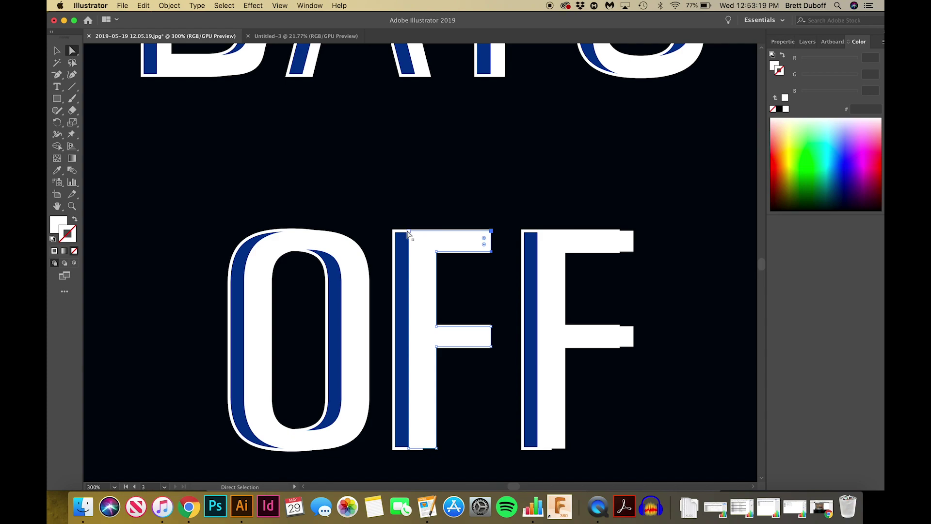
pyautogui.keyDown('shift'); pyautogui.click(492, 232); pyautogui.keyUp('shift')
pyautogui.press('Down')
pyautogui.press('Down')
pyautogui.press('Down')
# - Lower the top edge of the second white F by the same amount as the first F's
pyautogui.click(551, 241)
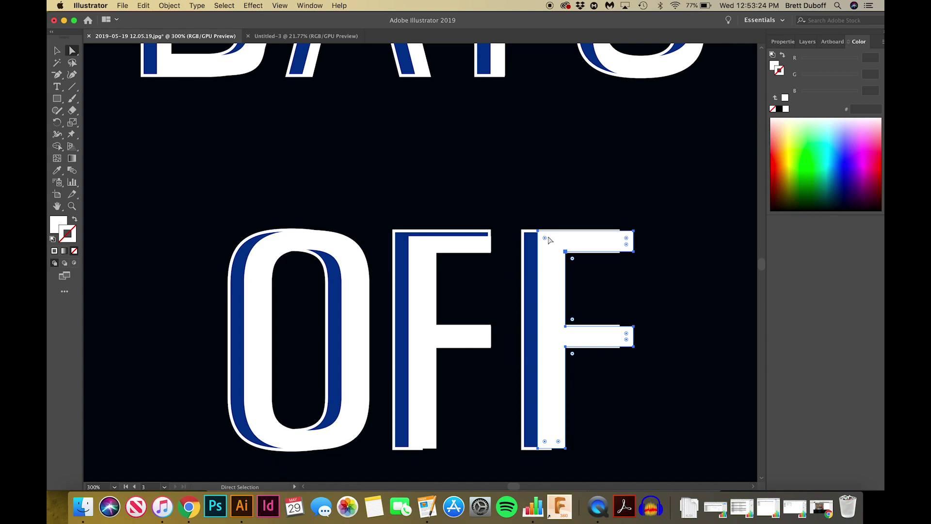
pyautogui.click(540, 232)
pyautogui.press('Down')
pyautogui.press('Down')
pyautogui.press('Down')
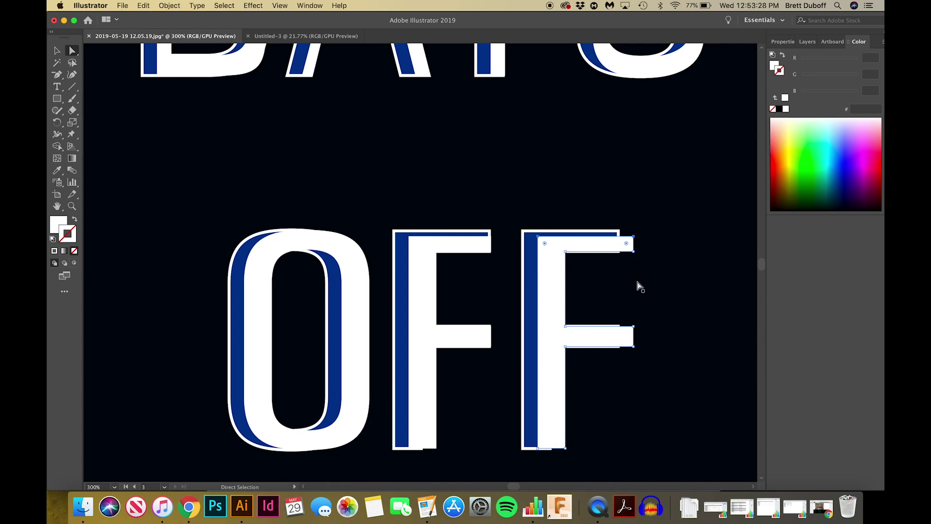
# - Move the right end of the second white F's top arm left to match the blue F
pyautogui.click(634, 236)
pyautogui.press('Left')
pyautogui.press('Left')
pyautogui.press('Left')
pyautogui.press('Left')
pyautogui.press('Left')
pyautogui.press('Left')
pyautogui.press('Left')
pyautogui.press('Left')
pyautogui.press('Left')
pyautogui.click(633, 327)
pyautogui.click(492, 328)
pyautogui.press('Left')
pyautogui.press('Left')
pyautogui.press('Left')
pyautogui.press('Left')
pyautogui.press('Left')
pyautogui.press('Right')
pyautogui.press('Right')
pyautogui.press('Right')
pyautogui.press('Right')
pyautogui.press('Right')
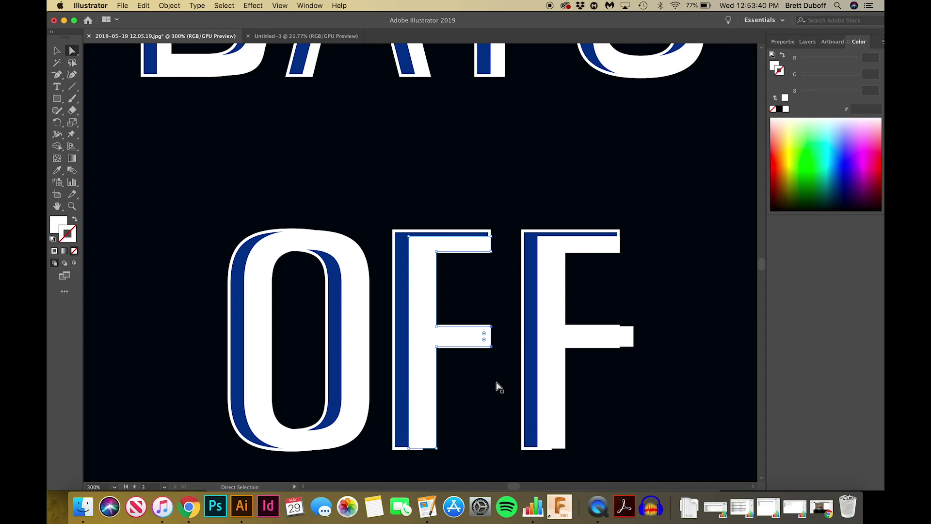
# - Lower the upper edge of the first white F's middle arm to expose a blue strip
pyautogui.click(436, 326)
pyautogui.press('Down')
pyautogui.press('Down')
pyautogui.press('Down')
pyautogui.press('Down')
# - Move the right end of the second white F's middle arm left to match the blue F
pyautogui.click(634, 347)
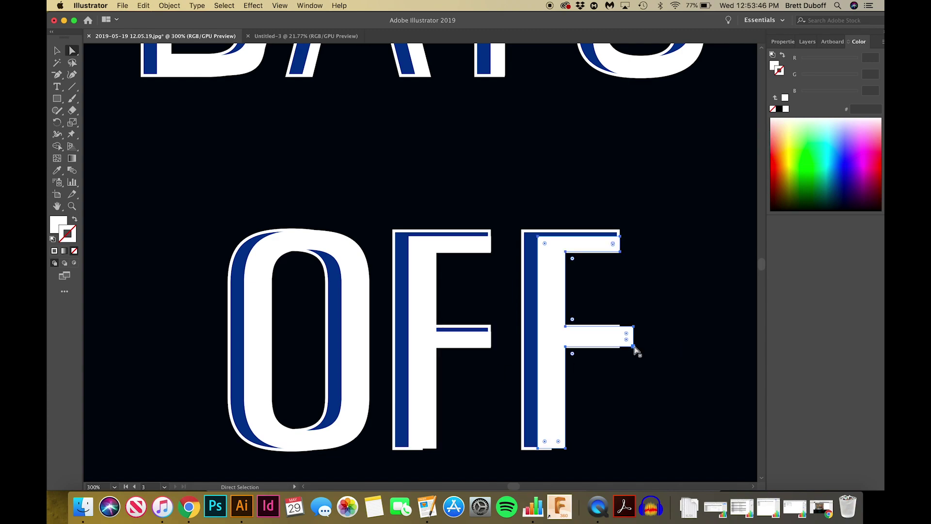
pyautogui.keyDown('shift'); pyautogui.click(633, 326); pyautogui.keyUp('shift')
pyautogui.press('Left')
pyautogui.press('Left')
pyautogui.press('Left')
pyautogui.press('Left')
pyautogui.press('Left')
pyautogui.press('Left')
pyautogui.press('Left')
pyautogui.press('Left')
# - Lower the upper edge of the second white F's middle arm to expose a blue strip
pyautogui.keyDown('shift'); pyautogui.click(620, 327); pyautogui.keyUp('shift')
pyautogui.press('Down')
pyautogui.press('Down')
pyautogui.press('Down')
pyautogui.press('Down')
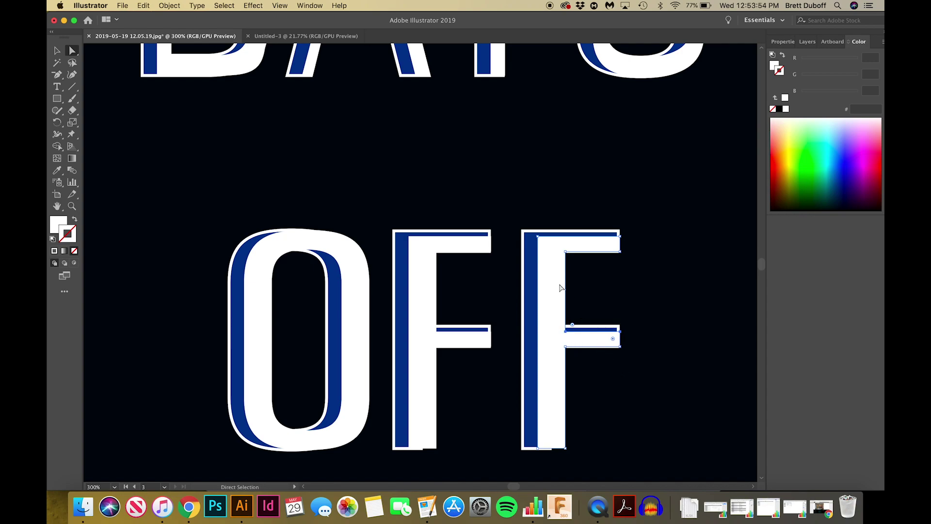
# - Move the two outer right points of the white O in OFF left to line up with the blue O
pyautogui.click(345, 378)
pyautogui.click(370, 397)
pyautogui.click(372, 371)
pyautogui.press('Left')
pyautogui.press('Left')
pyautogui.press('Left')
pyautogui.press('Left')
pyautogui.press('Left')
pyautogui.press('Left')
pyautogui.press('Left')
pyautogui.press('Left')
pyautogui.press('Left')
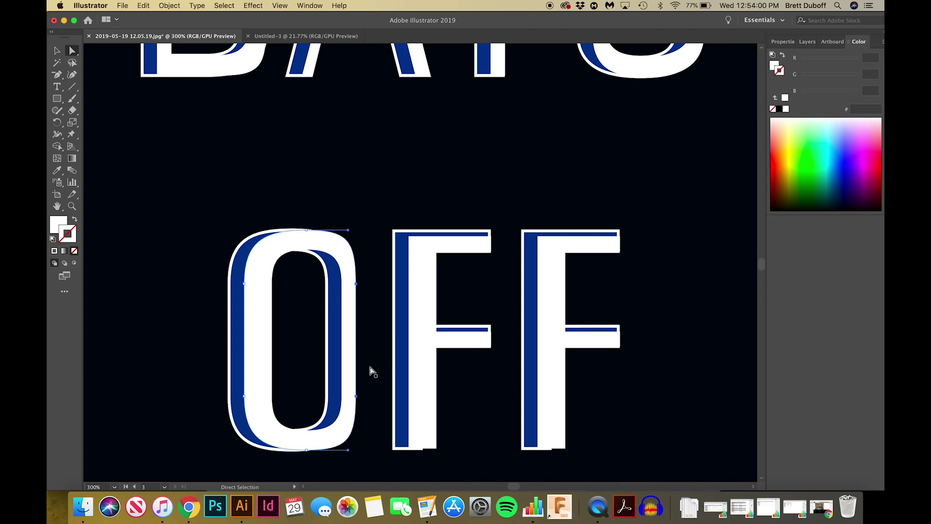
# - Lower the white O's outer top curve point and tilt its handles slightly downward to the right to expose a blue strip
pyautogui.moveTo(306, 230); pyautogui.dragTo(307, 234)
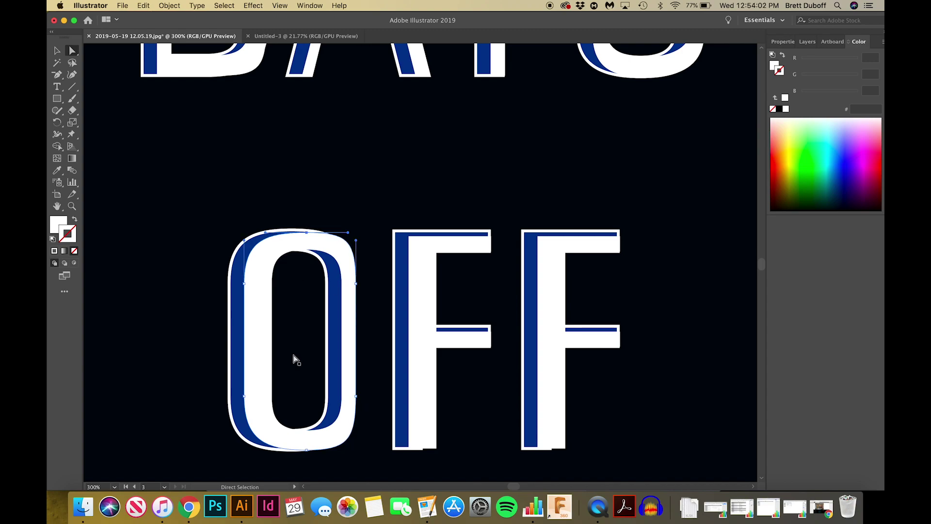
pyautogui.moveTo(347, 236); pyautogui.dragTo(346, 242)
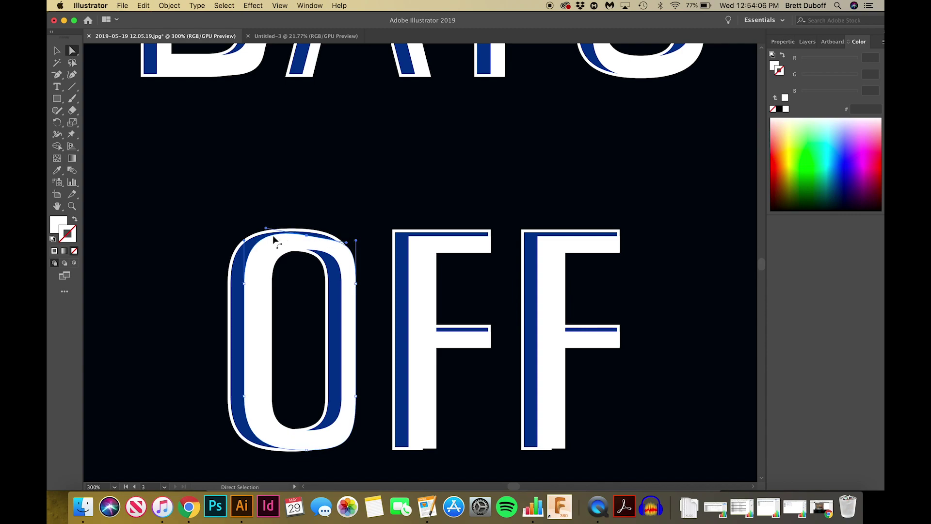
pyautogui.moveTo(268, 232); pyautogui.dragTo(265, 234)
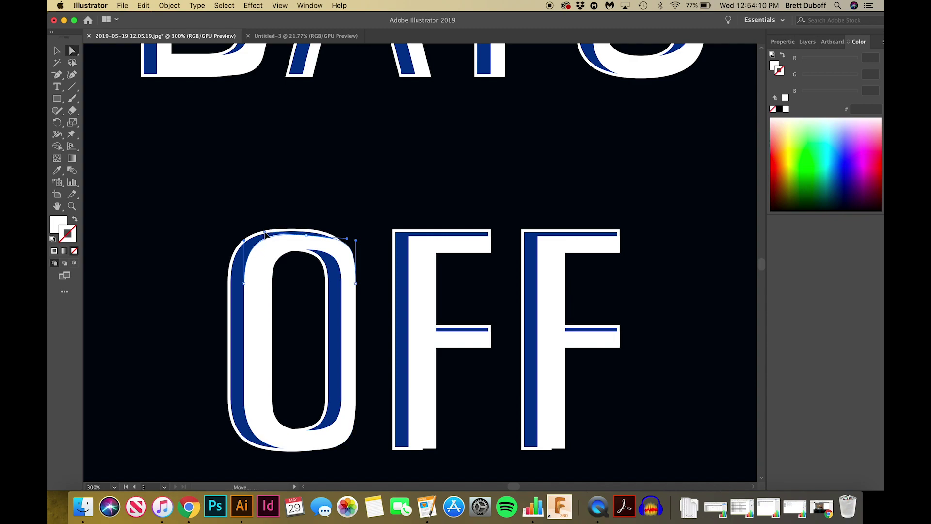
# - Pull the handle of the white O's outer upper-right point inward to smooth the top-right shoulder
pyautogui.click(356, 283)
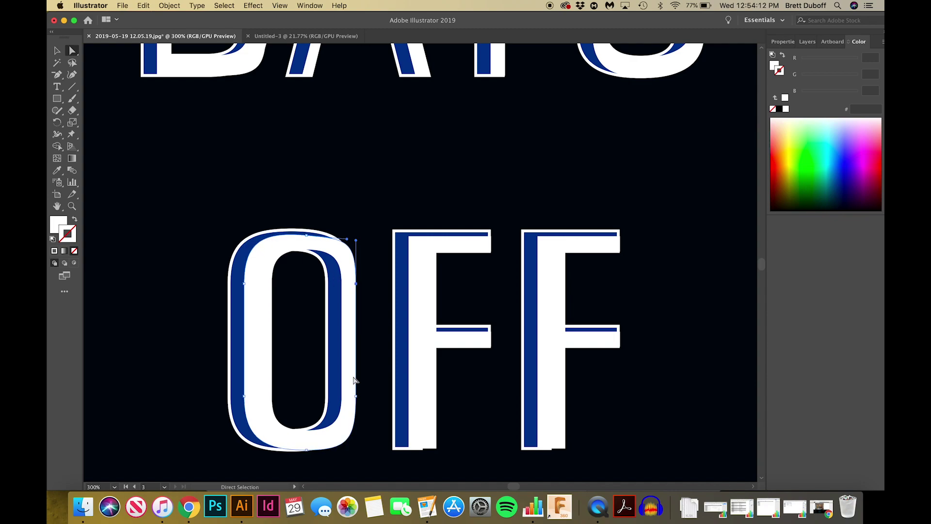
pyautogui.press('super+a')
pyautogui.click(356, 279)
pyautogui.moveTo(356, 284); pyautogui.dragTo(353, 240)
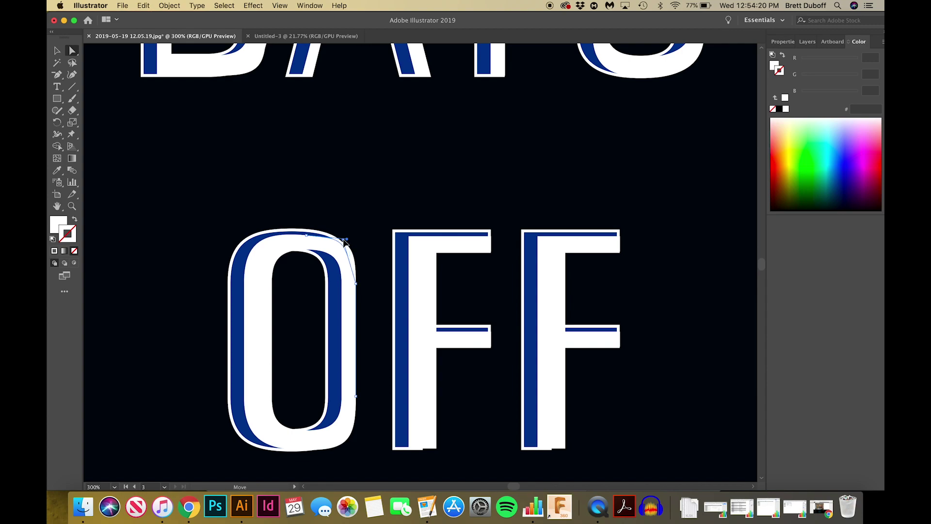
pyautogui.press('super+a')
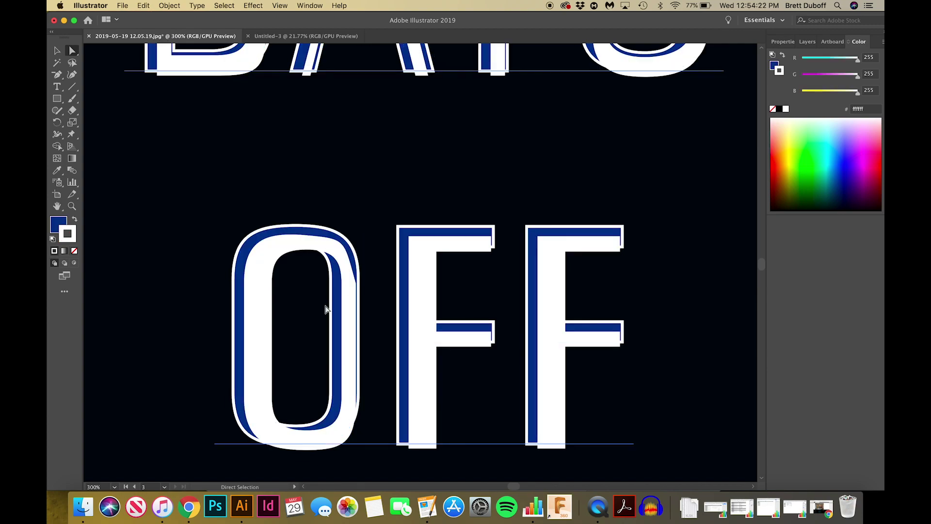
pyautogui.click(352, 275)
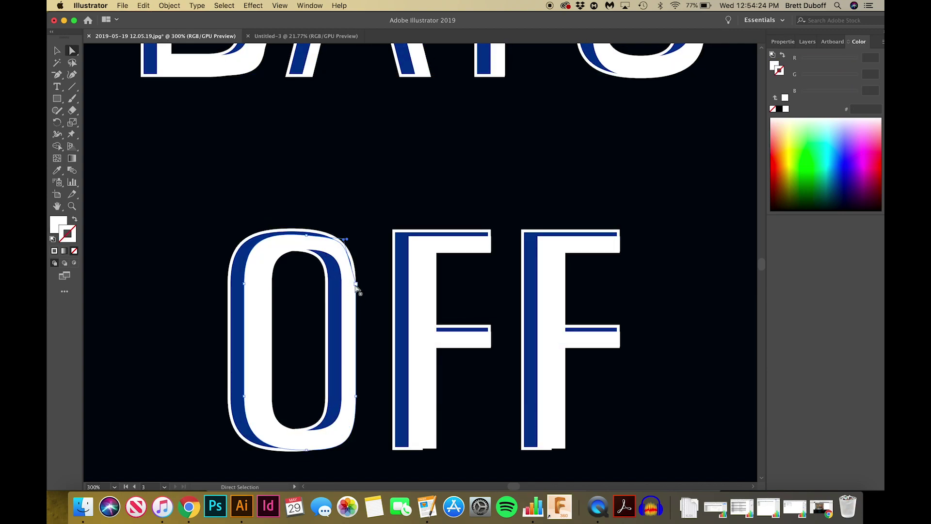
pyautogui.moveTo(345, 239); pyautogui.dragTo(348, 247)
pyautogui.press('super+a')
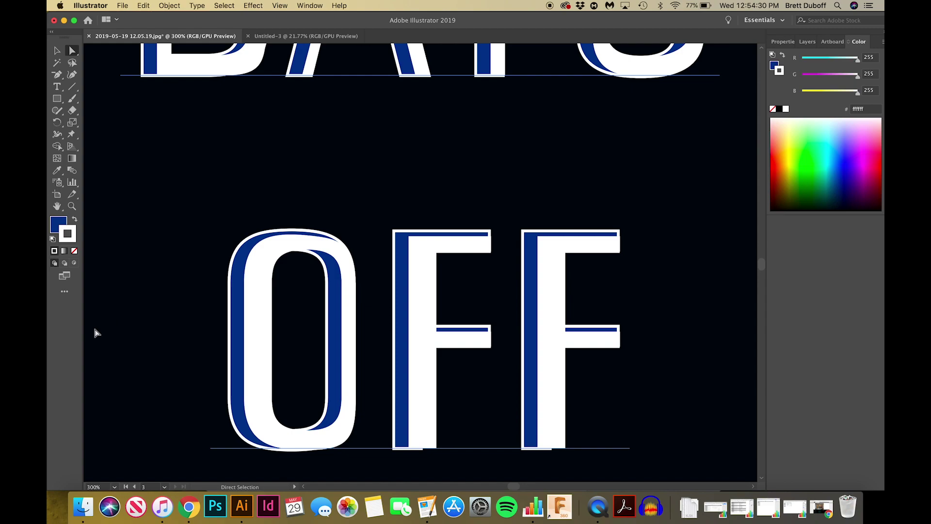
# - Move the two inner left points of the white O's counter left to thin its left stroke
pyautogui.click(68, 208)
pyautogui.click(72, 51)
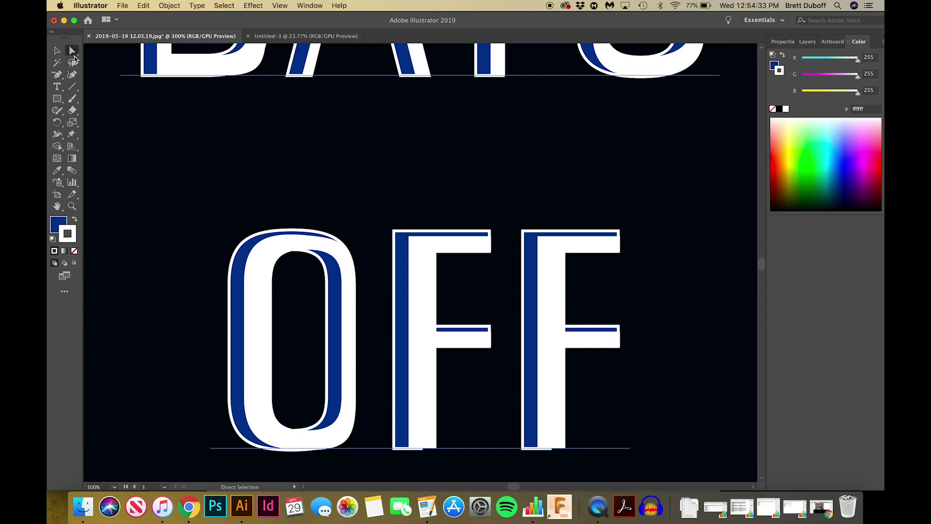
pyautogui.click(250, 366)
pyautogui.click(272, 395)
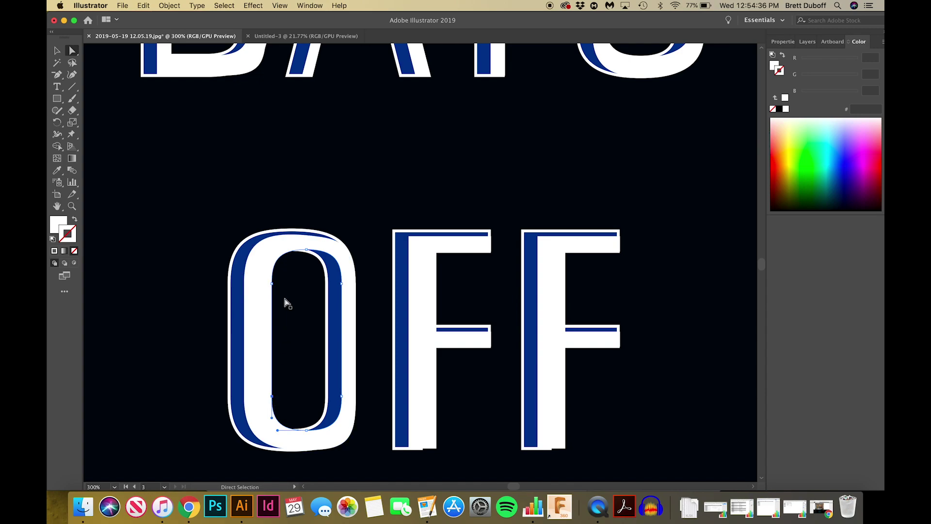
pyautogui.moveTo(272, 303); pyautogui.dragTo(262, 379)
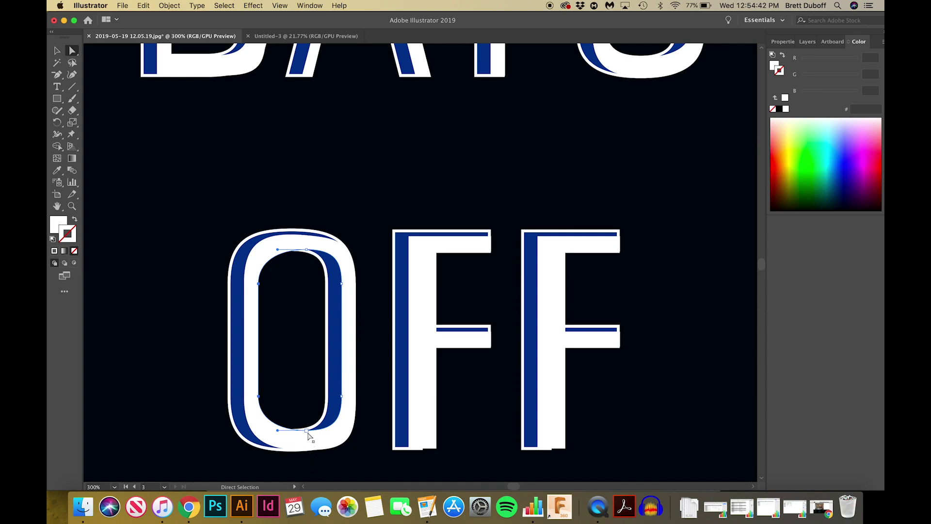
# - Move the top-left apex point and the bottom-left foot point of the white A in DAYS slightly left
pyautogui.click(72, 206)
pyautogui.keyDown('alt'); pyautogui.click(404, 202); pyautogui.keyUp('alt')
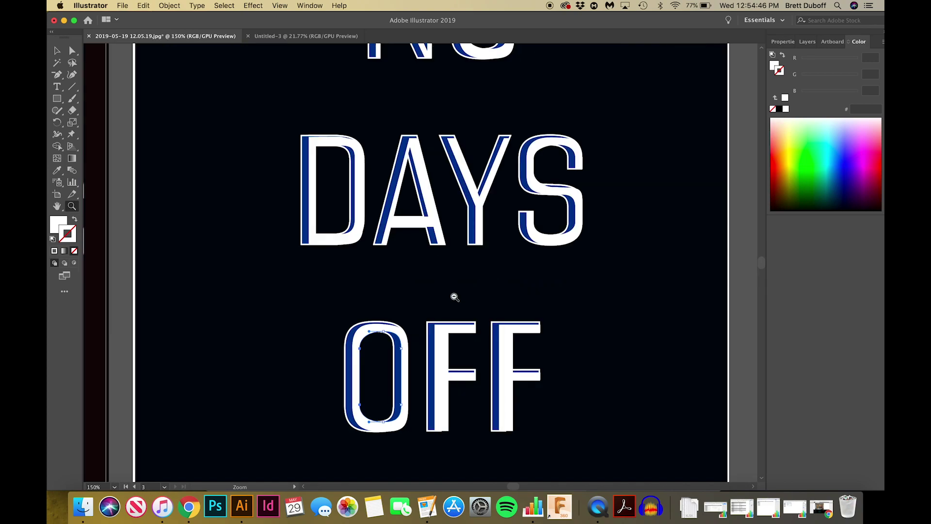
pyautogui.keyDown('alt'); pyautogui.click(453, 295); pyautogui.keyUp('alt')
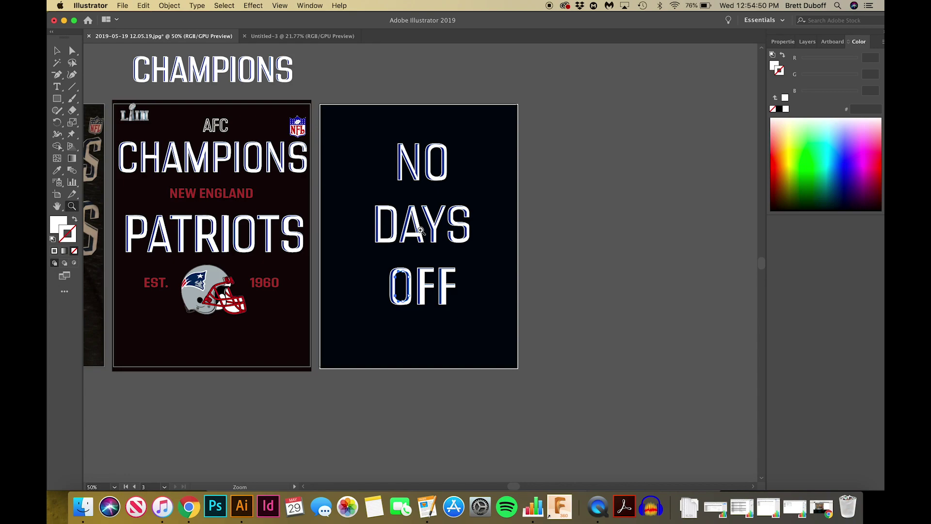
pyautogui.click(422, 231)
pyautogui.click(422, 249)
pyautogui.click(422, 249)
pyautogui.click(422, 249)
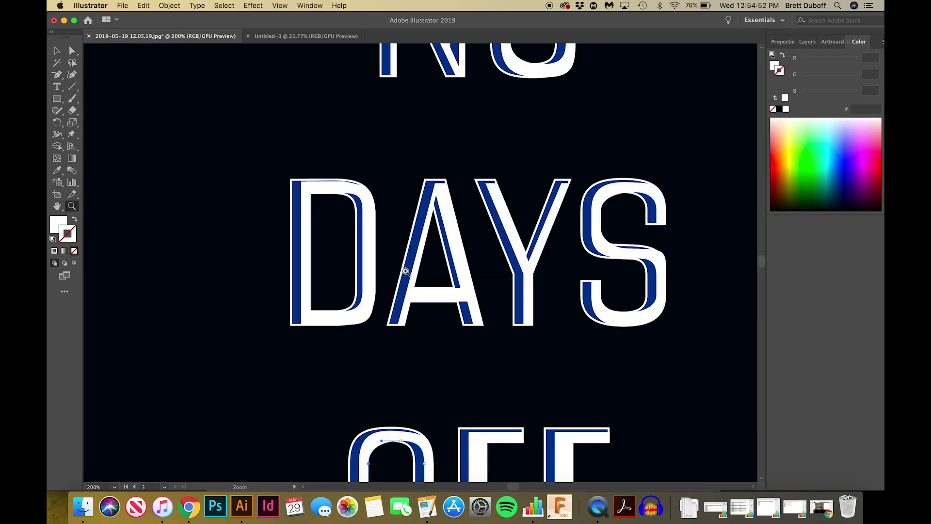
pyautogui.click(73, 50)
pyautogui.click(452, 204)
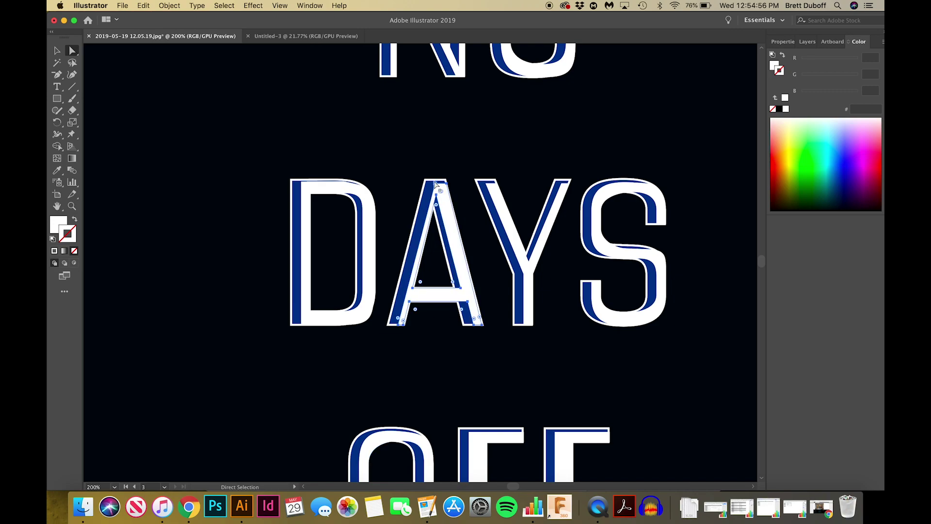
pyautogui.press('Left')
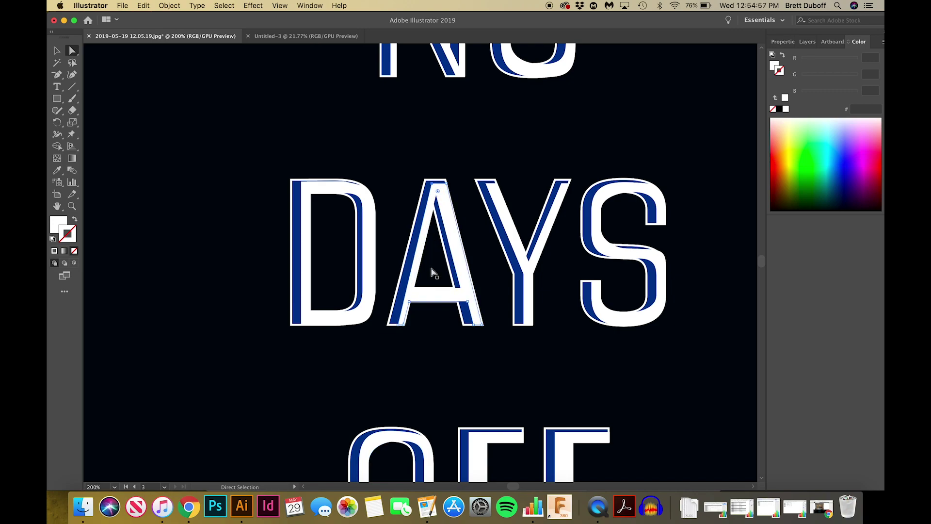
pyautogui.click(399, 324)
pyautogui.press('Left')
pyautogui.press('Left')
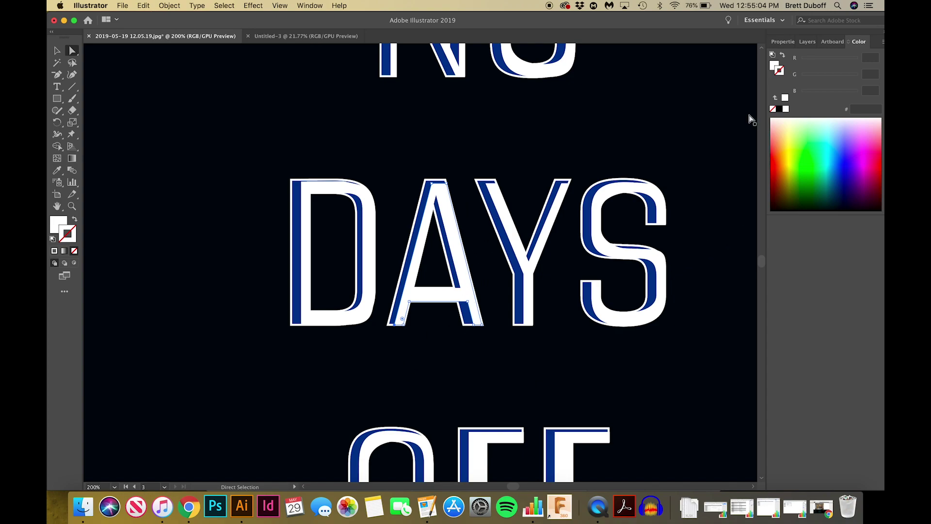
# - Move the two outer left points of the white O in NO left to thicken its left stroke
pyautogui.scroll(5, 761, 51)
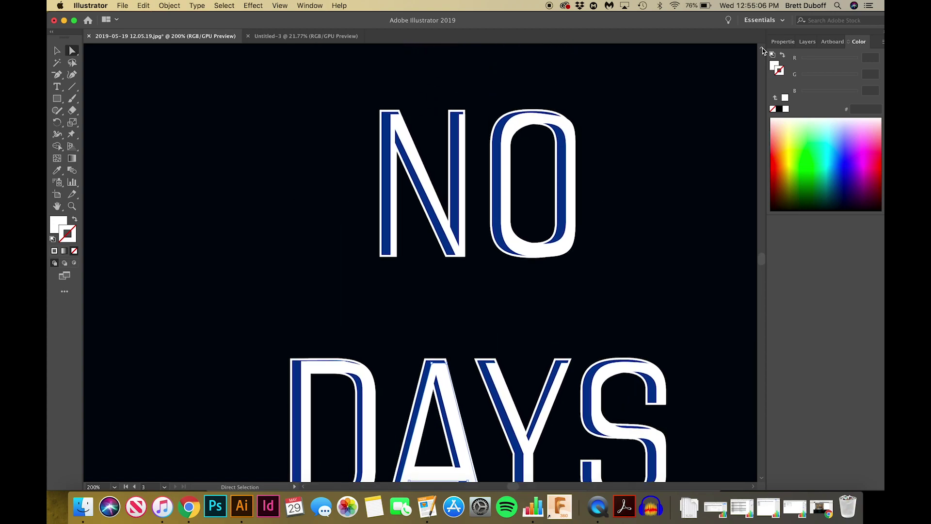
pyautogui.click(502, 171)
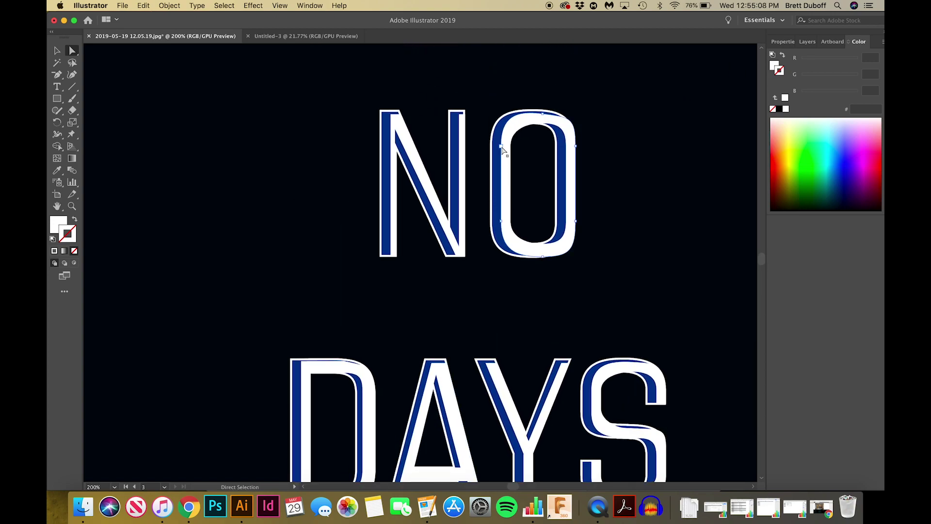
pyautogui.press('Left')
pyautogui.press('Left')
# - Move the left edge points of the white N's left stem left to narrow the blue strip beside it
pyautogui.click(394, 122)
pyautogui.press('Left')
pyautogui.press('Left')
pyautogui.press('Left')
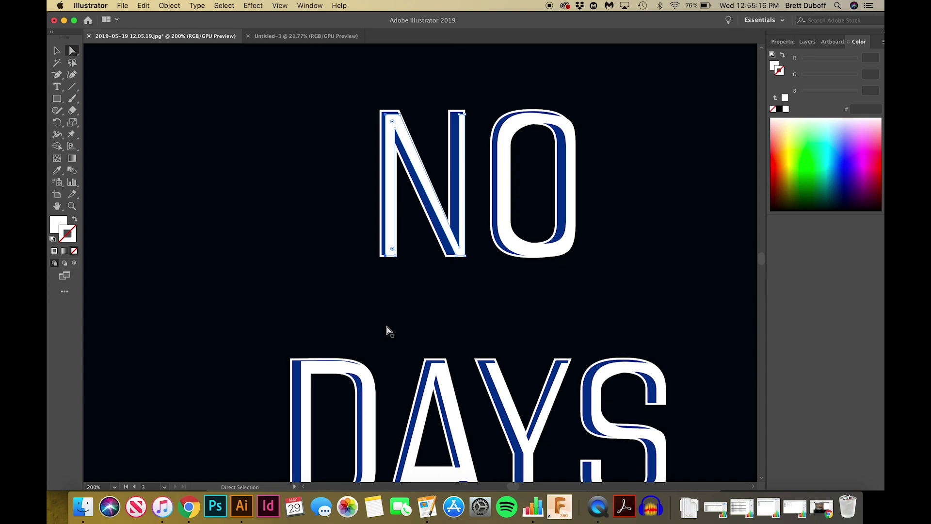
# - Move the top-left point and the lower inner point of the white N's right stem left to widen the stem
pyautogui.click(460, 115)
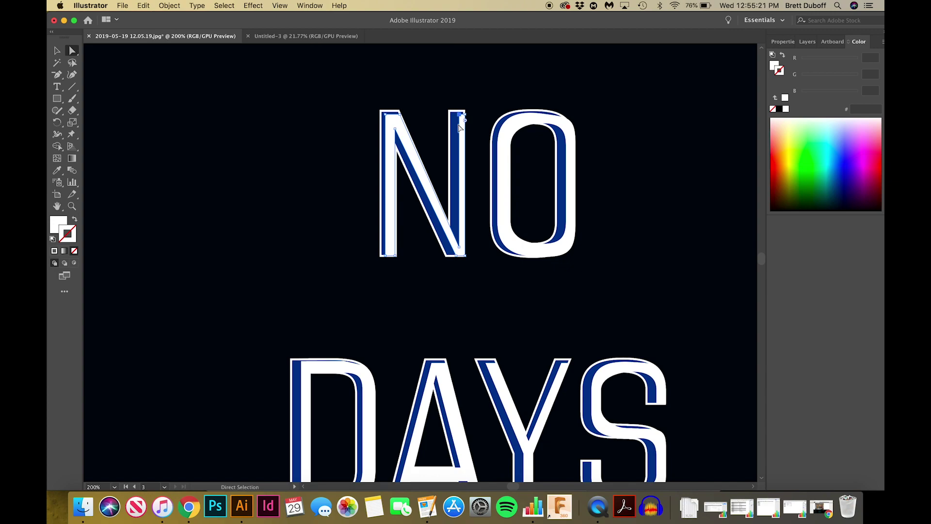
pyautogui.click(459, 248)
pyautogui.click(460, 114)
pyautogui.click(458, 248)
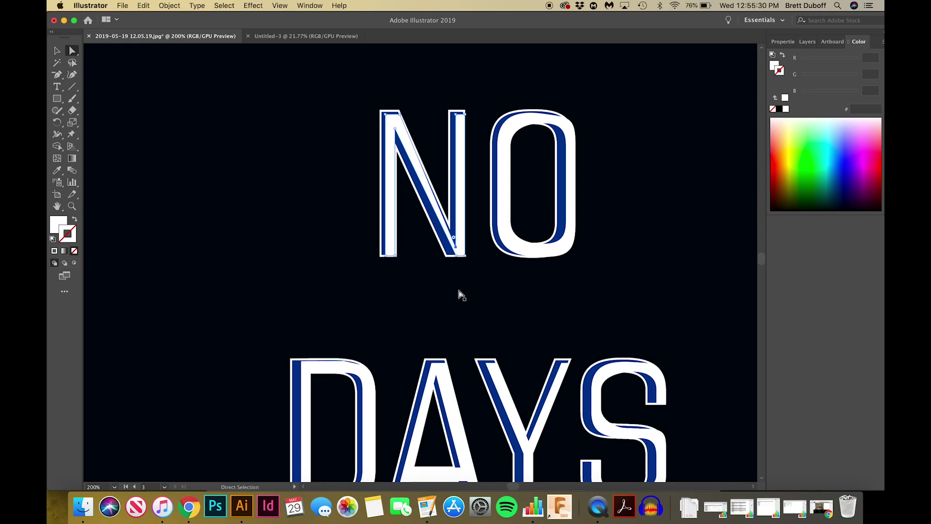
# - Raise the lower inner corner point where the white N's diagonal meets its right stem, and deselect the letter
pyautogui.press('Up')
pyautogui.press('Up')
pyautogui.press('Up')
pyautogui.press('Up')
pyautogui.press('Up')
pyautogui.press('Up')
pyautogui.click(518, 278)
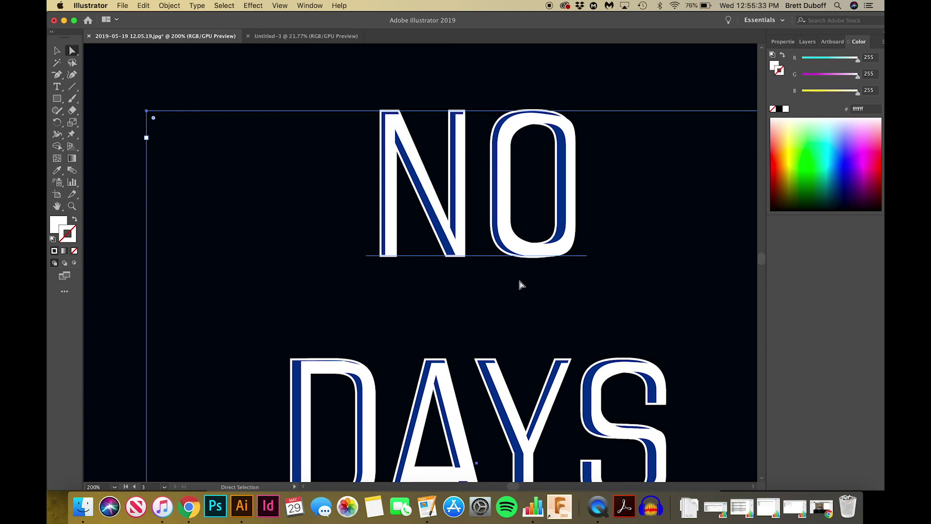
pyautogui.click(518, 64)
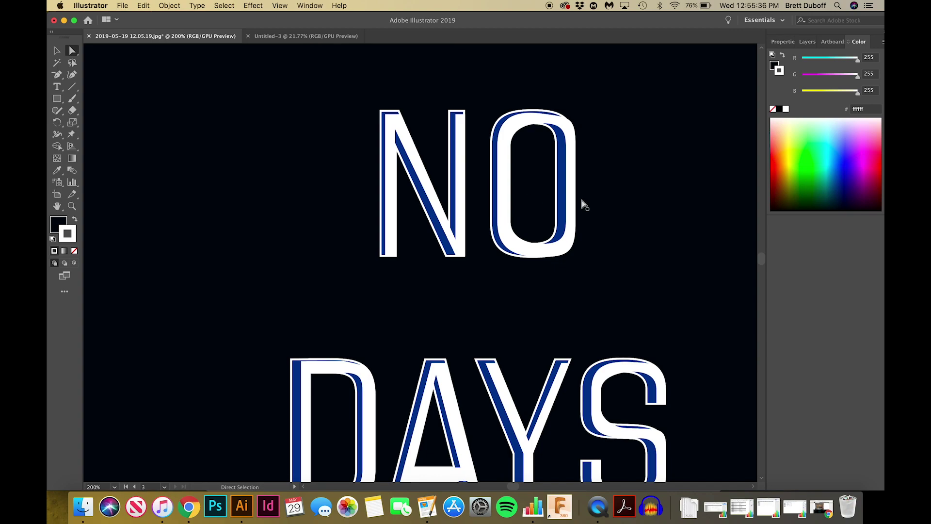
# - Tilt the handles of the outer top point of the white O in NO slightly downward to the right to shape its shoulder
pyautogui.click(543, 116)
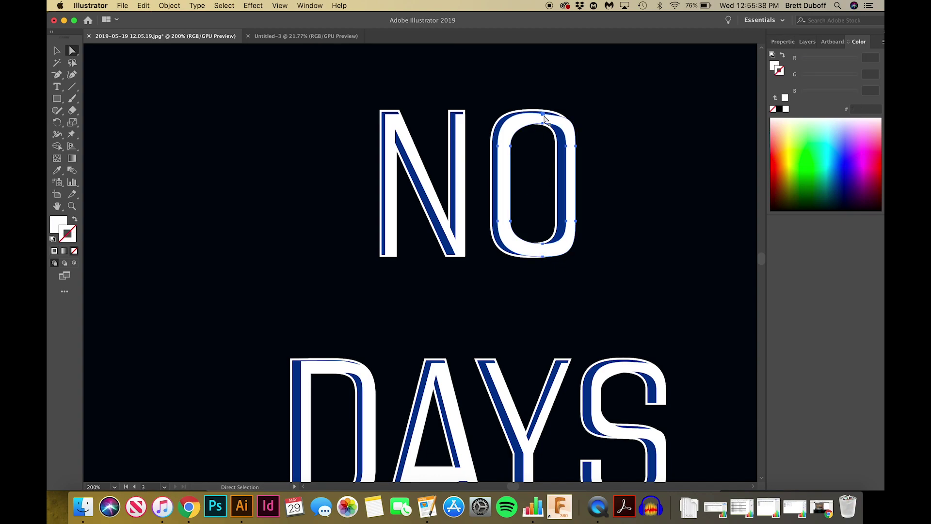
pyautogui.click(573, 115)
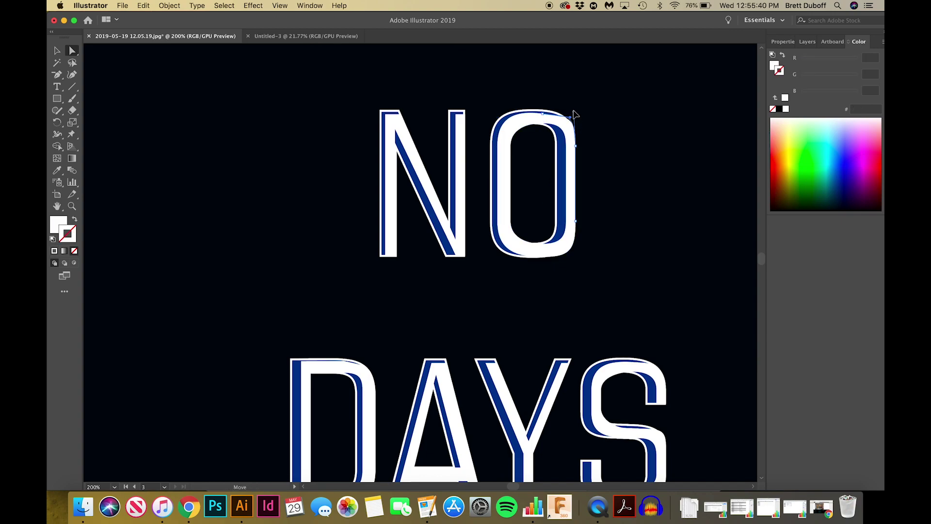
pyautogui.click(533, 119)
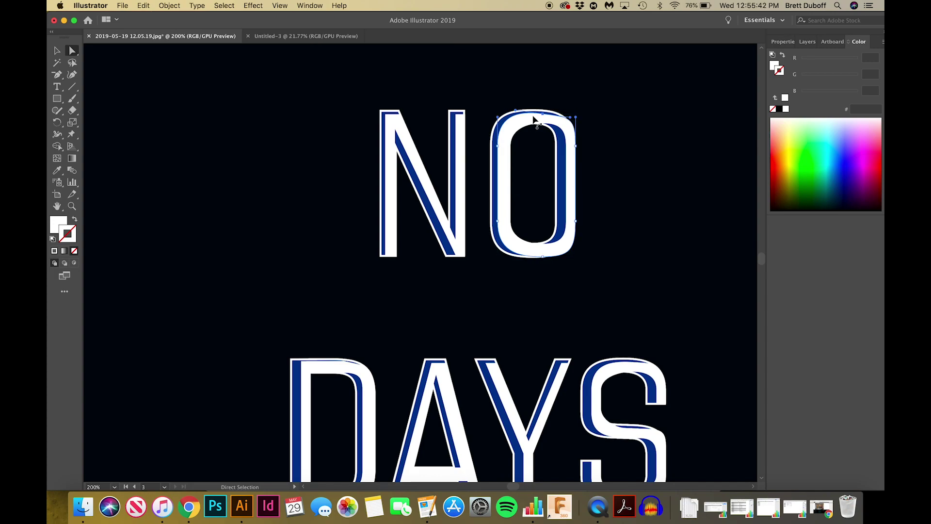
pyautogui.click(569, 115)
pyautogui.click(584, 93)
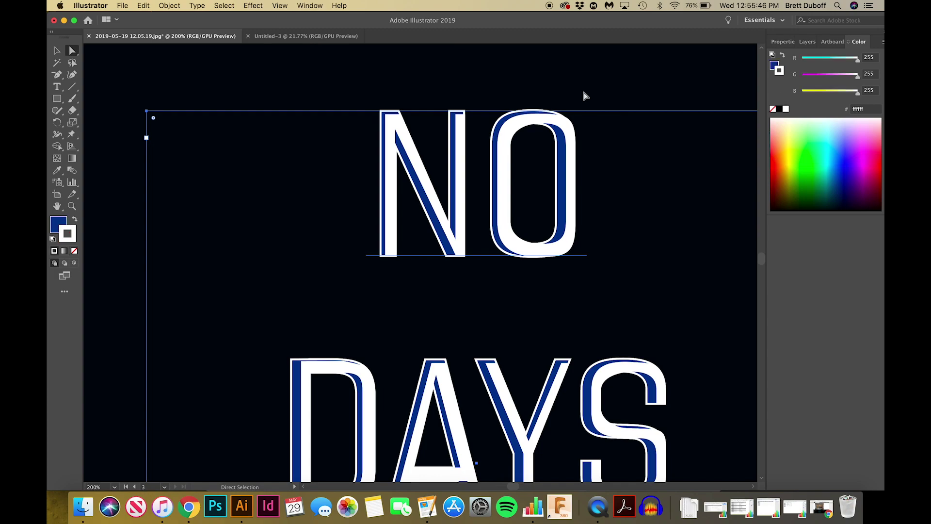
# - Move the two inner right points of the white O's counter in NO left to thicken its right stroke
pyautogui.click(566, 232)
pyautogui.click(566, 222)
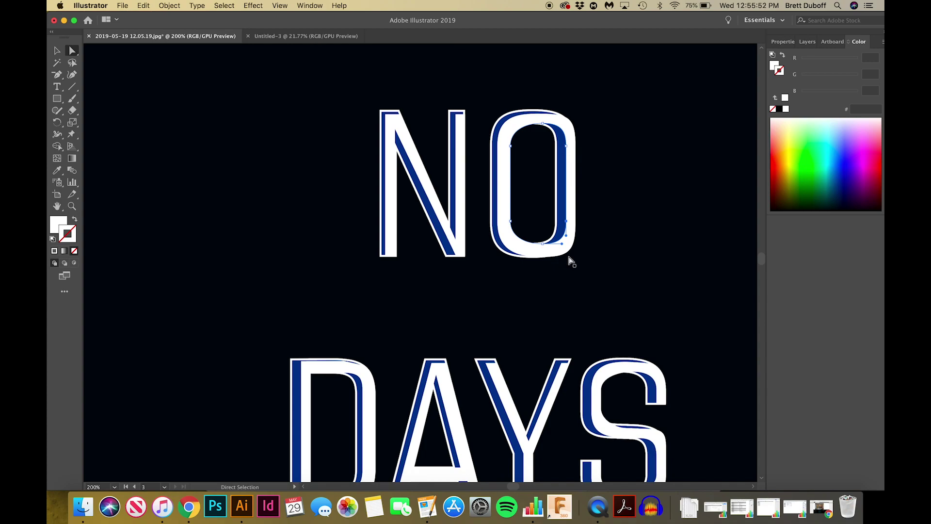
pyautogui.keyDown('shift'); pyautogui.click(565, 147); pyautogui.keyUp('shift')
pyautogui.press('Left')
pyautogui.press('Left')
pyautogui.click(655, 189)
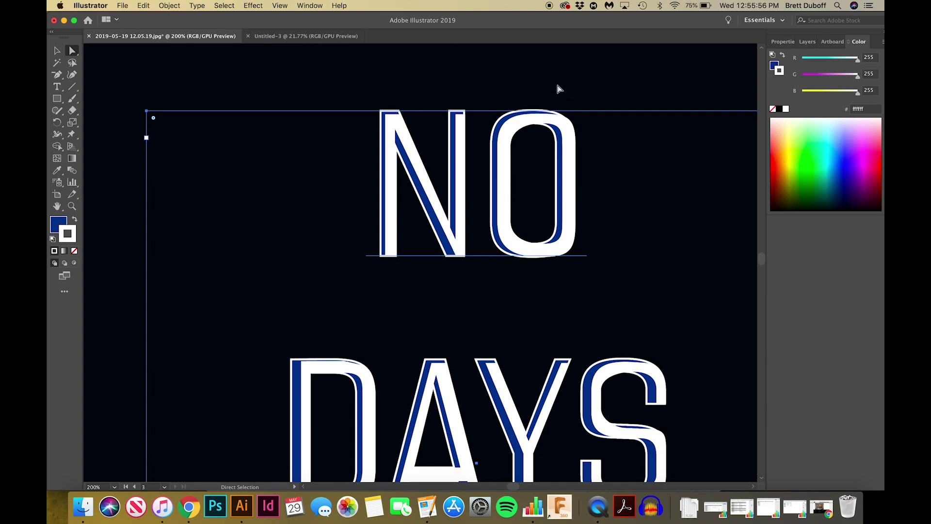
# - Review the whole NO DAYS OFF lettering beside the Patriots shirt artboard and the reference photo, with nothing selected
pyautogui.click(71, 205)
pyautogui.keyDown('alt'); pyautogui.click(383, 224); pyautogui.keyUp('alt')
pyautogui.keyDown('alt'); pyautogui.click(416, 301); pyautogui.keyUp('alt')
pyautogui.keyDown('alt'); pyautogui.click(419, 317); pyautogui.keyUp('alt')
pyautogui.keyDown('alt'); pyautogui.click(435, 302); pyautogui.keyUp('alt')
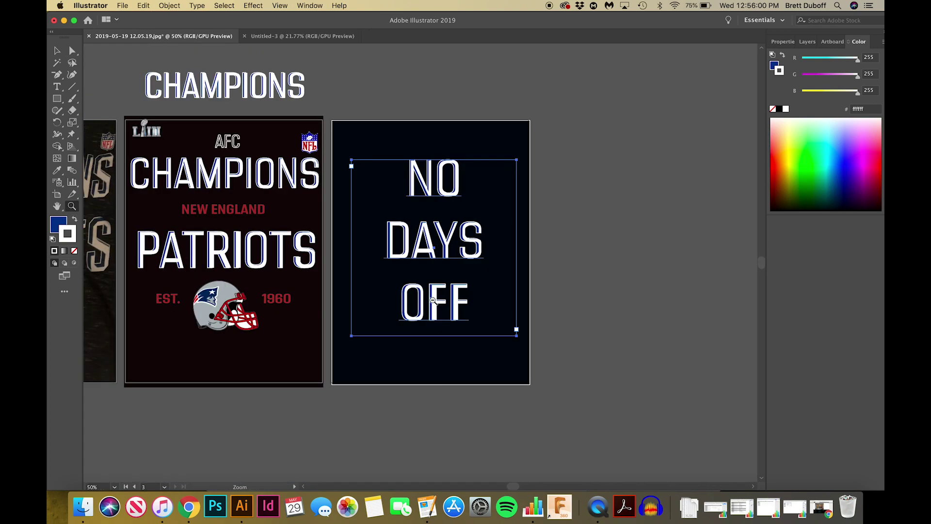
pyautogui.keyDown('alt'); pyautogui.click(394, 267); pyautogui.keyUp('alt')
pyautogui.click(359, 297)
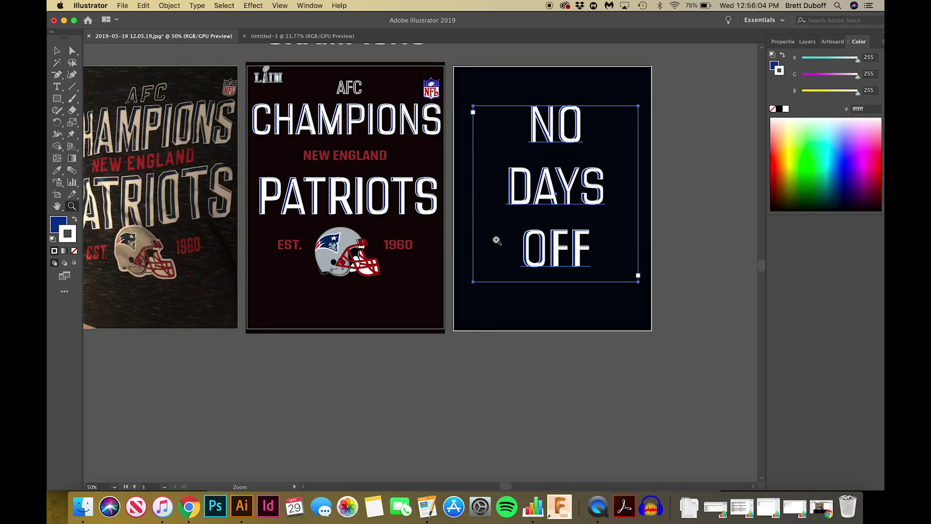
pyautogui.click(57, 51)
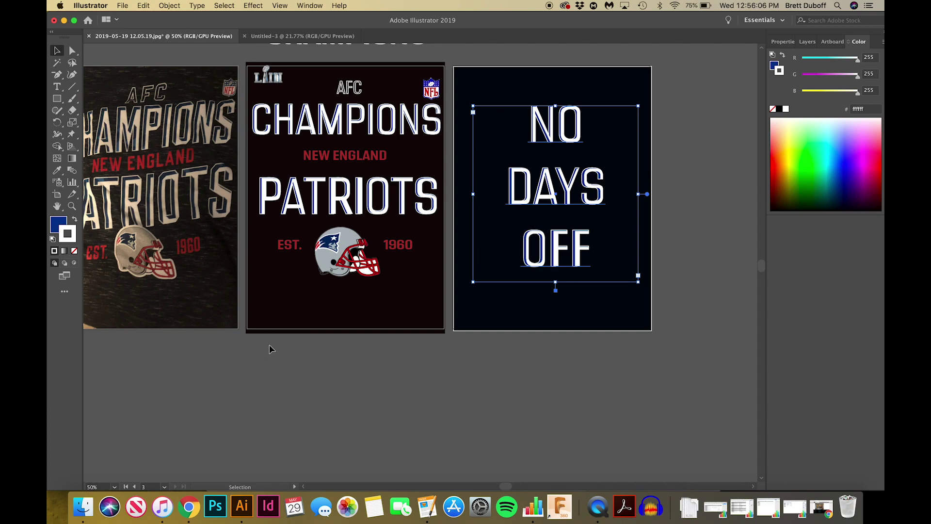
pyautogui.click(439, 347)
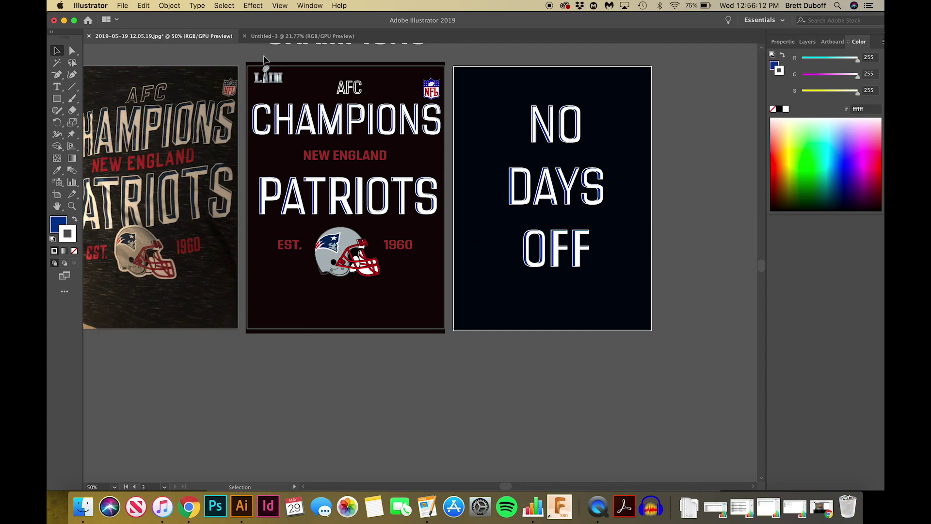
pyautogui.click(267, 79)
pyautogui.click(348, 385)
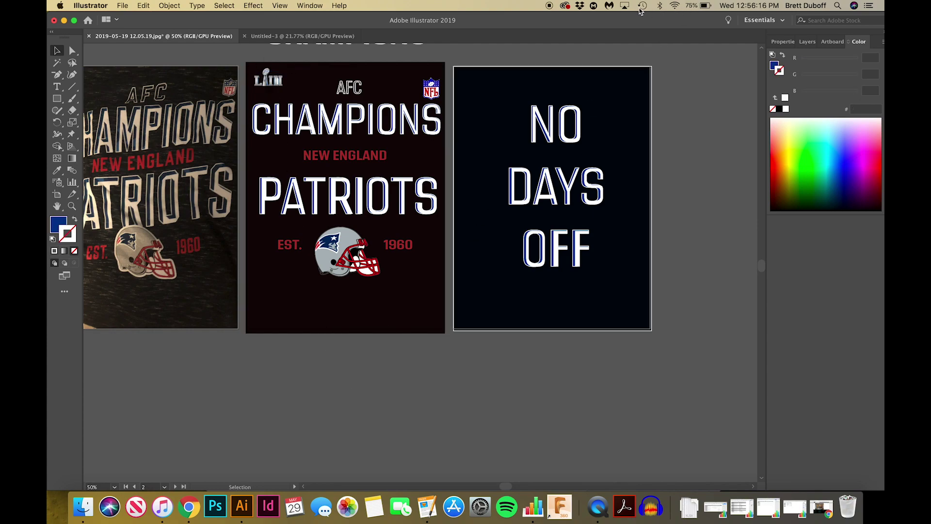